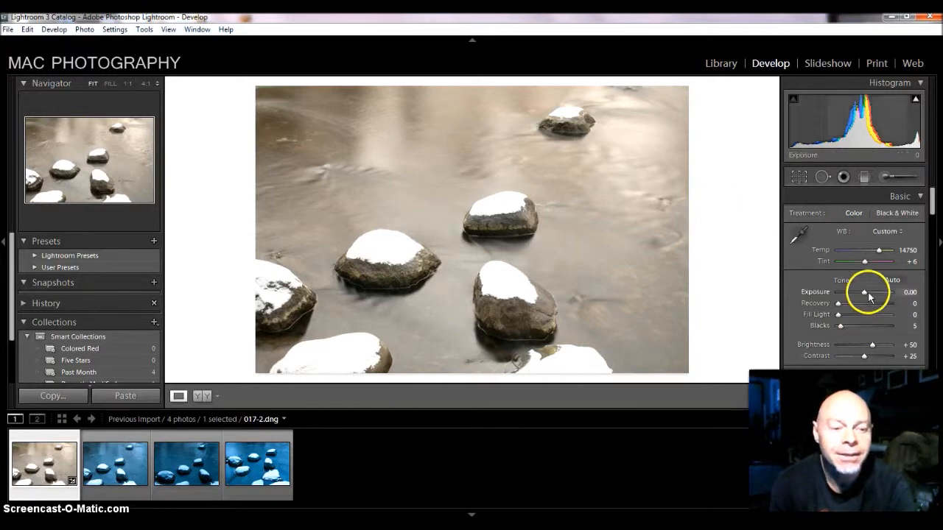
Step: Turn on the highlight clipping warning and set Recovery to 16 to bring back the blown-out snow on the rocks
left_click(916, 100)
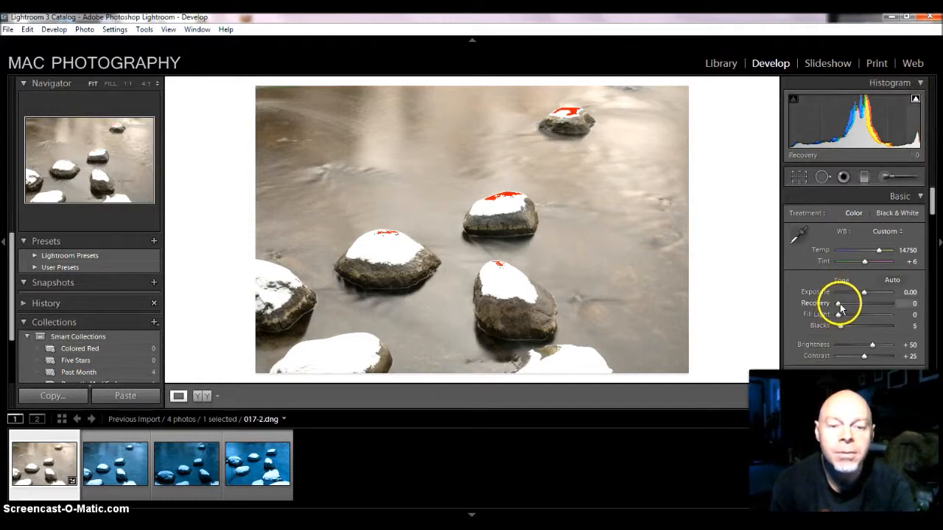
left_click_drag(840, 308, 847, 308)
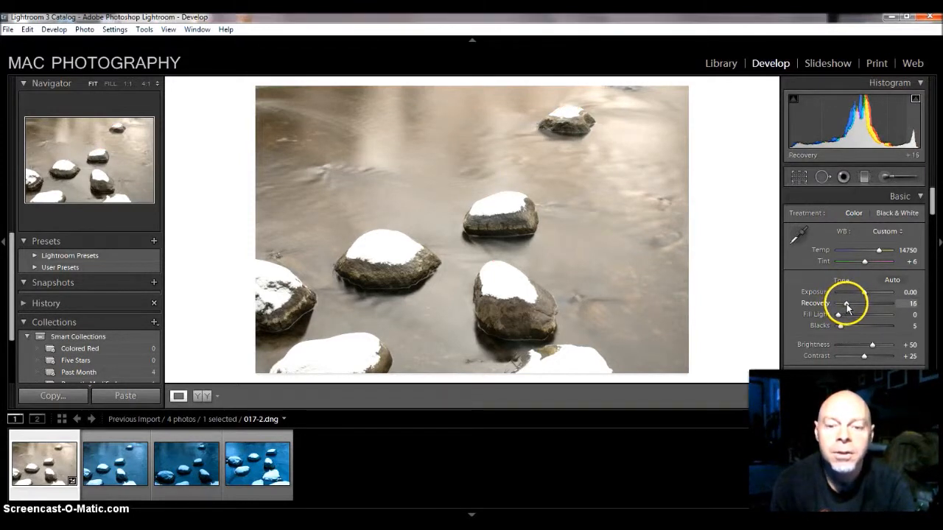
left_click(507, 199)
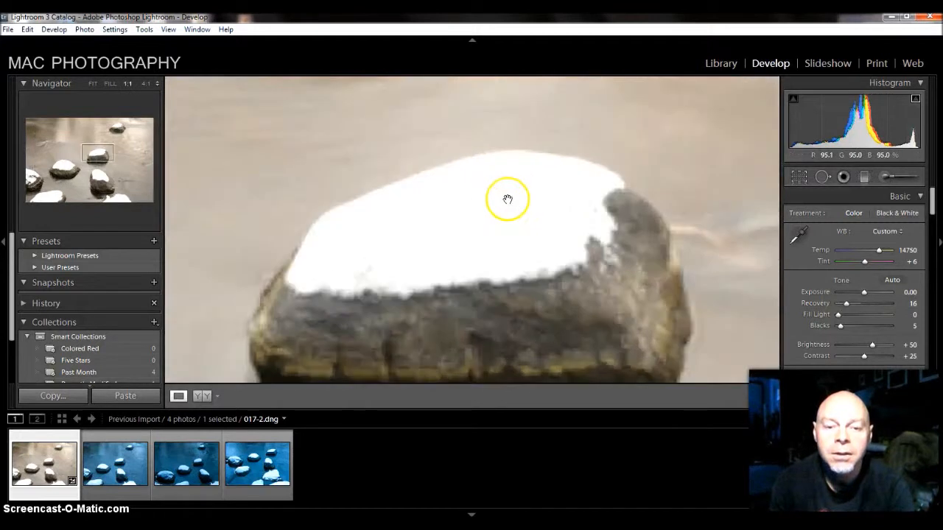
left_click_drag(513, 201, 486, 170)
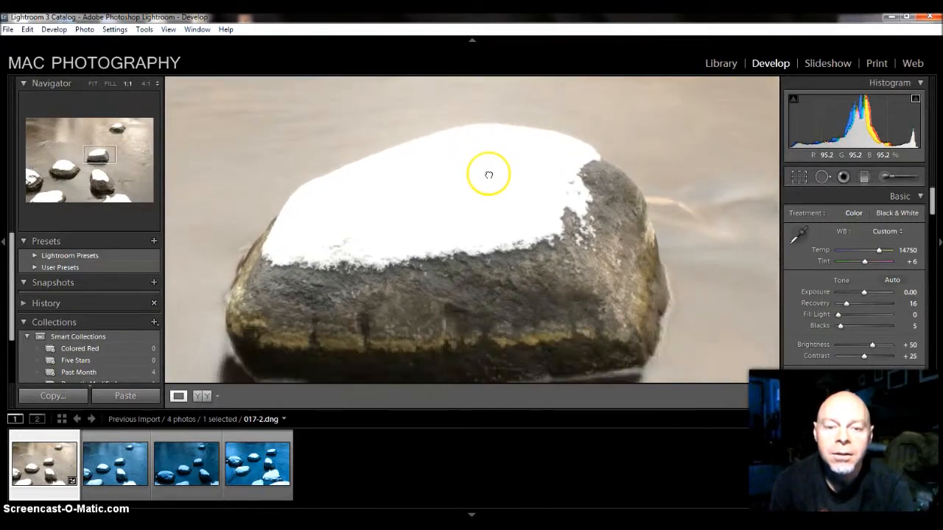
left_click_drag(593, 141, 515, 269)
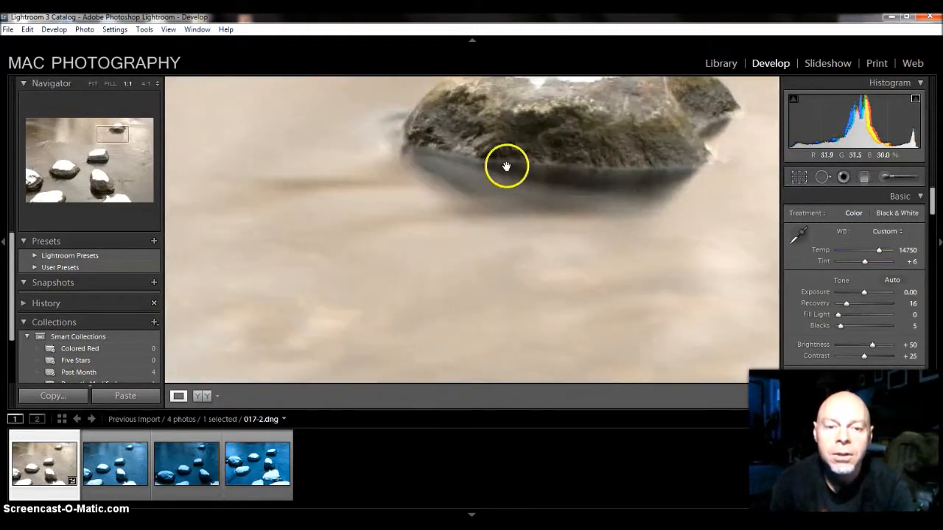
left_click_drag(505, 164, 528, 267)
left_click(539, 243)
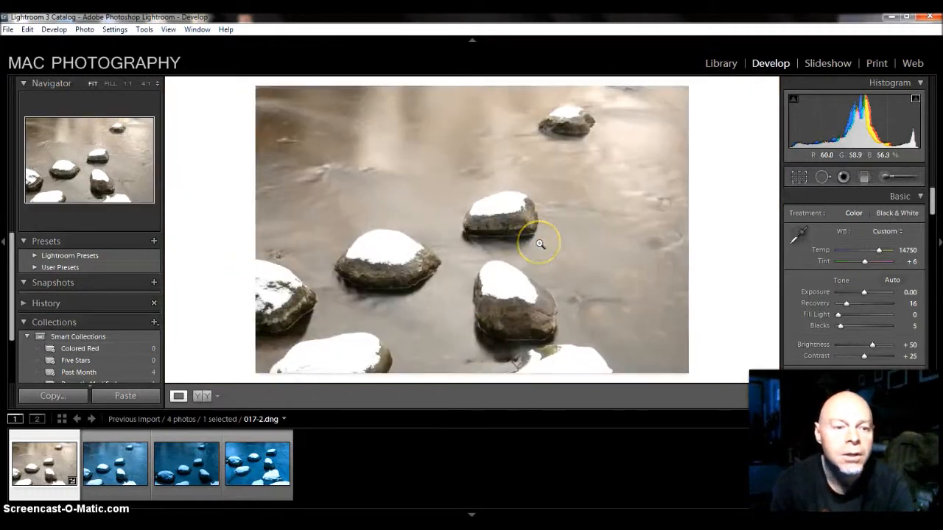
Step: Deepen the photo's tones by setting Blacks to 16 and Contrast to +59
left_click(869, 282)
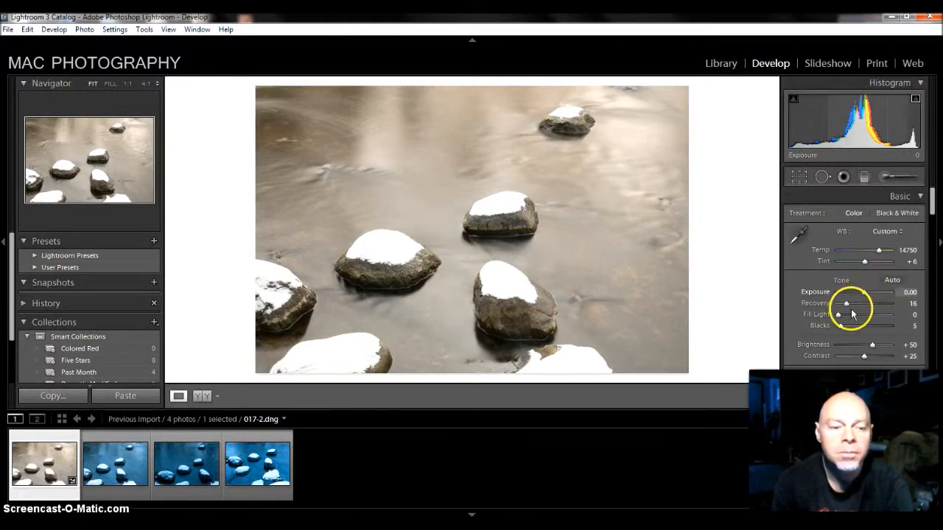
left_click_drag(841, 331, 847, 331)
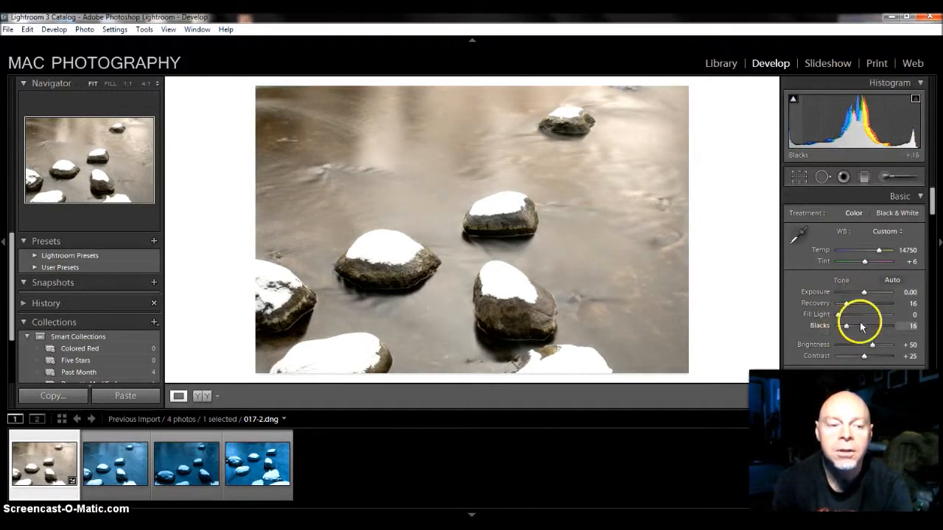
left_click_drag(932, 199, 926, 221)
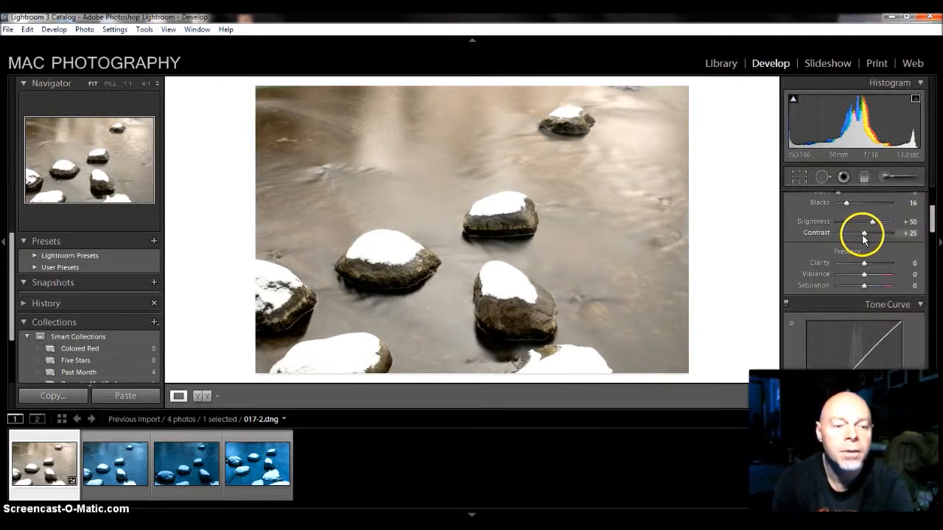
left_click_drag(865, 237, 876, 238)
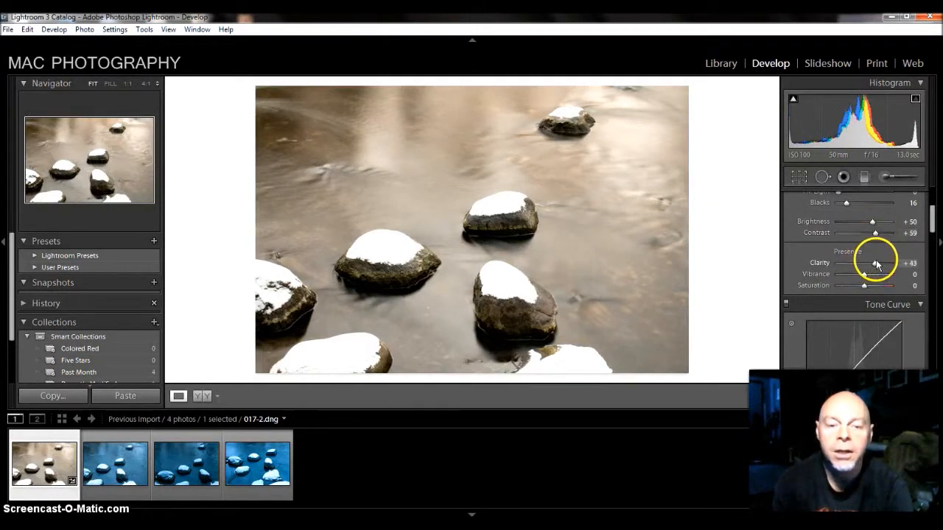
Step: Set Clarity to +56 and check the texture of the rocks and water at 1:1
left_click_drag(876, 265, 882, 265)
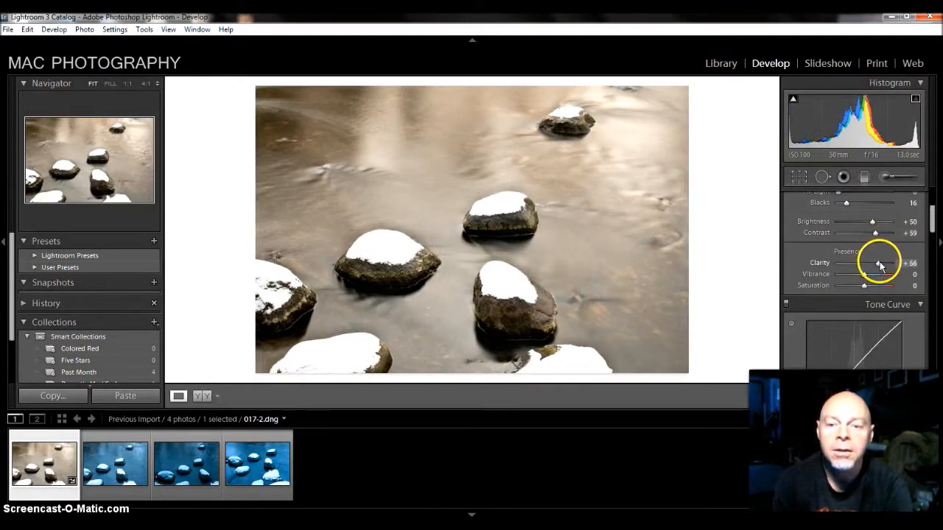
left_click(553, 194)
left_click_drag(301, 324, 515, 145)
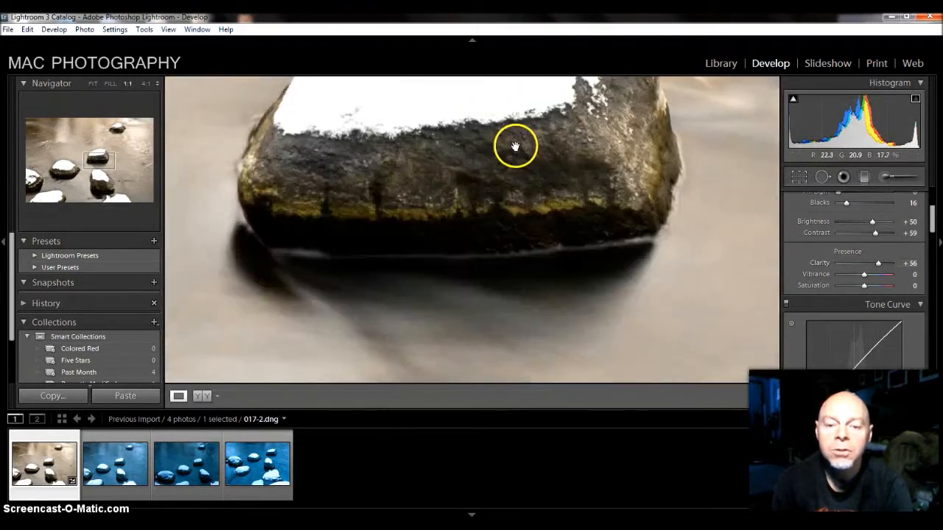
left_click_drag(428, 198, 446, 217)
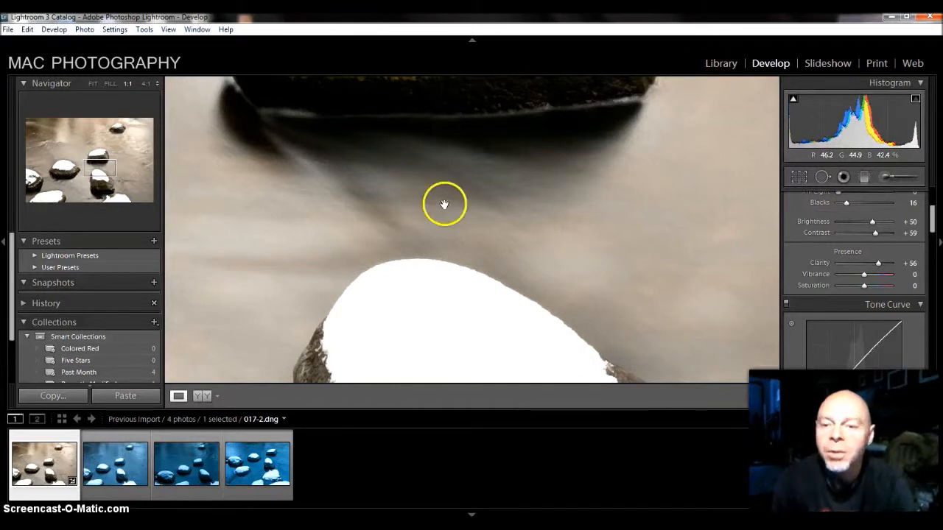
left_click(444, 204)
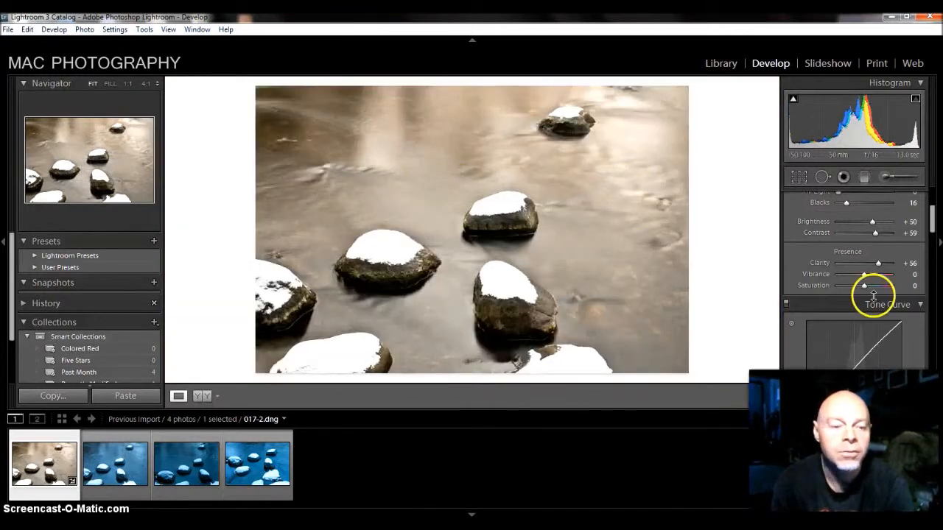
Step: Strengthen the photo's colors by setting Vibrance to +43 and Saturation to +49
left_click_drag(932, 218, 933, 229)
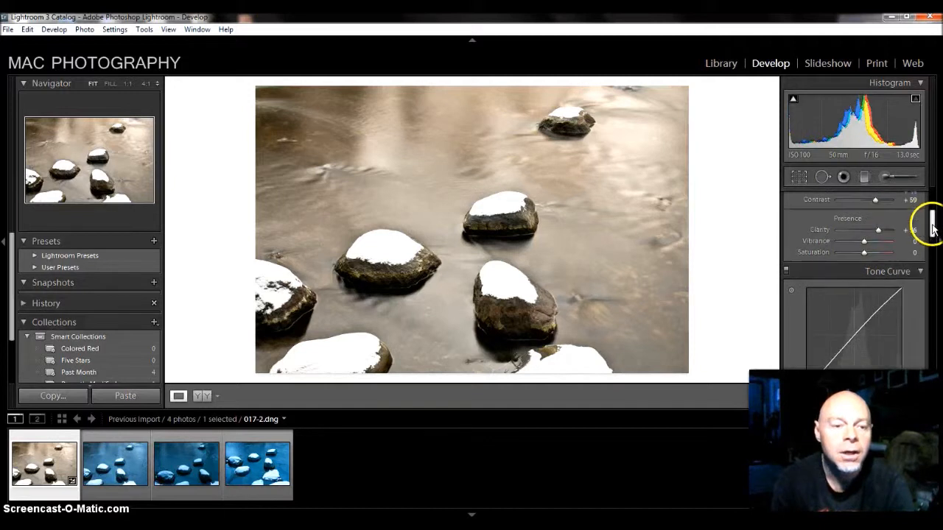
left_click_drag(864, 241, 837, 250)
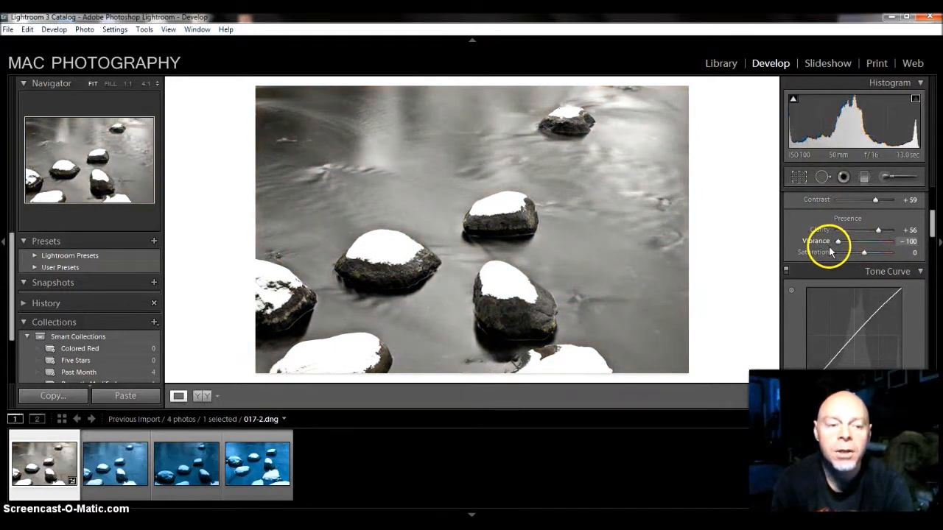
left_click_drag(829, 245, 878, 255)
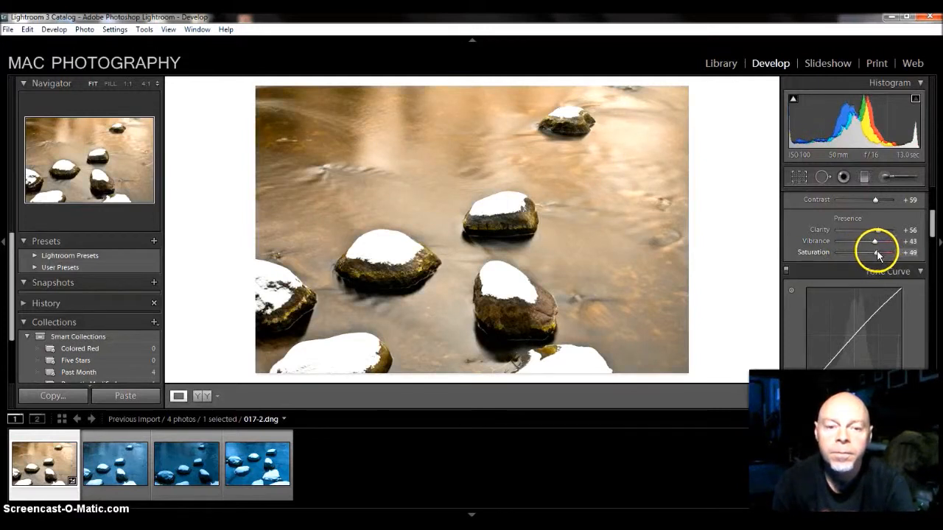
Step: Set the saturation of the Yellow color range to -100 to remove the yellow tint from the rocks
left_click_drag(932, 222, 934, 255)
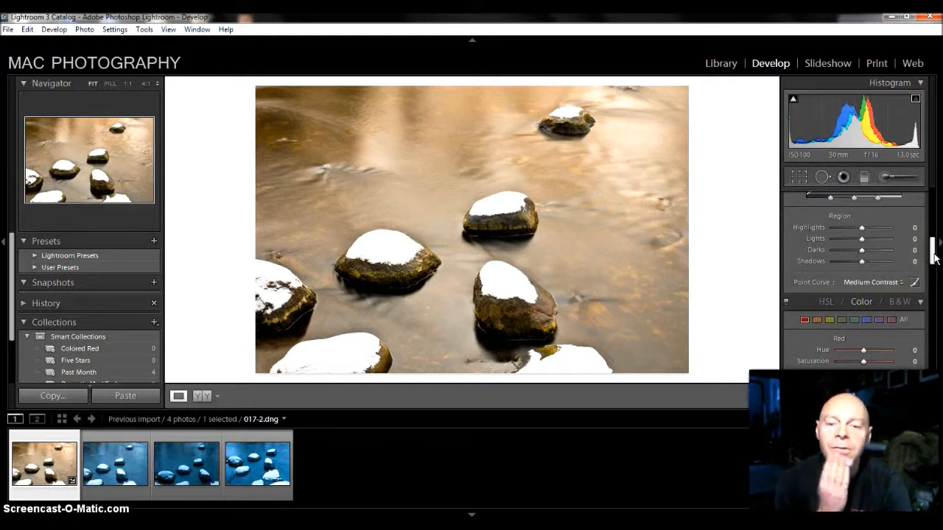
left_click(830, 320)
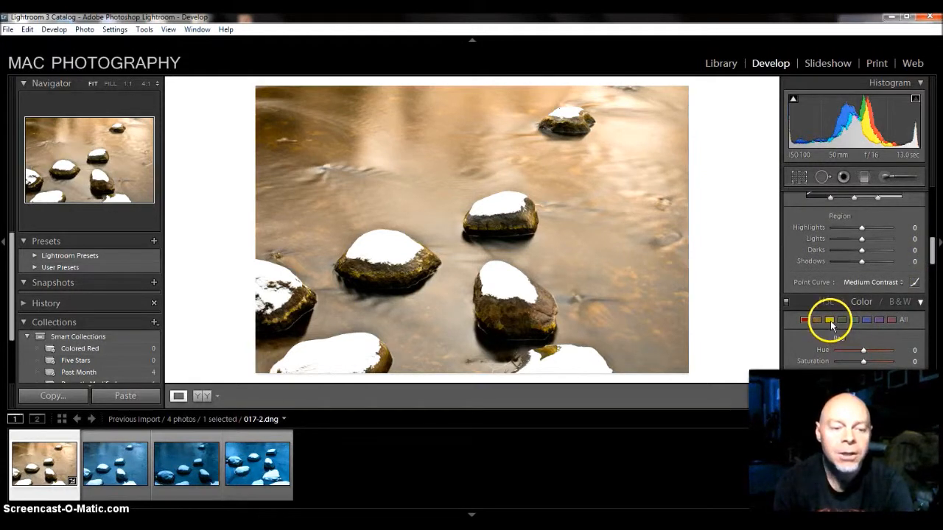
left_click_drag(933, 251, 931, 260)
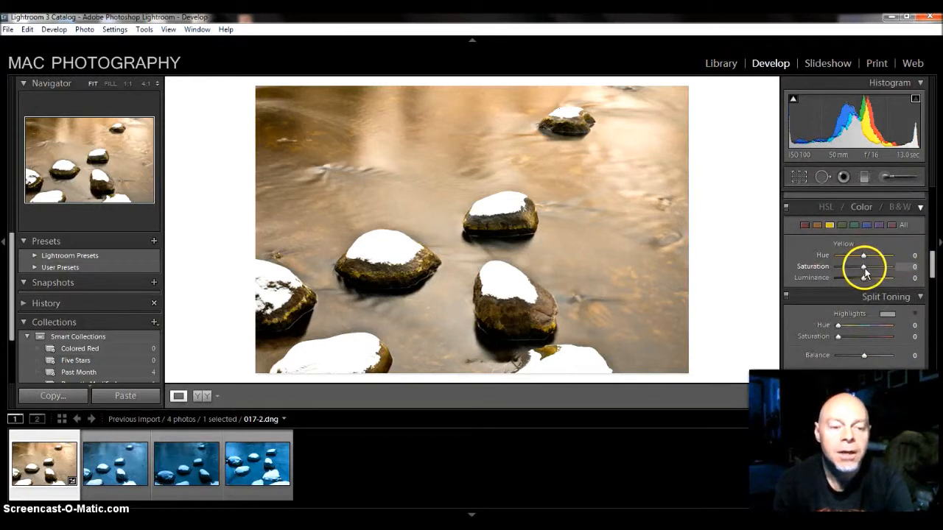
left_click_drag(853, 272, 827, 275)
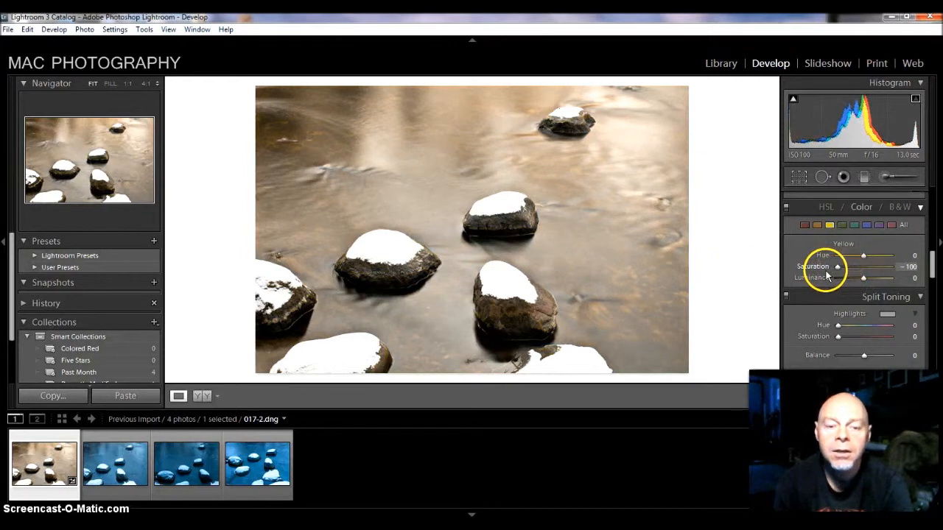
Step: Examine the rocks at 1:1 for remaining yellow color, then return to the full photo
left_click(545, 299)
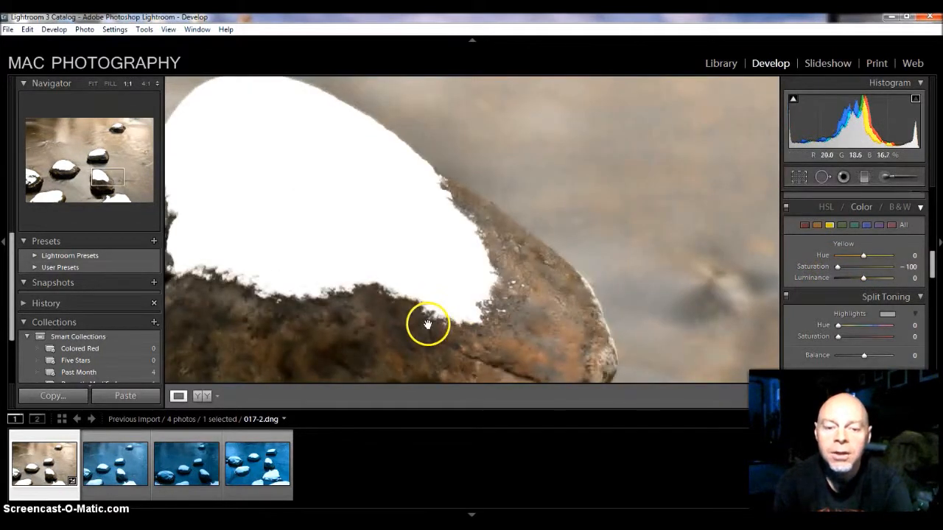
left_click_drag(427, 324, 452, 202)
left_click_drag(413, 238, 553, 252)
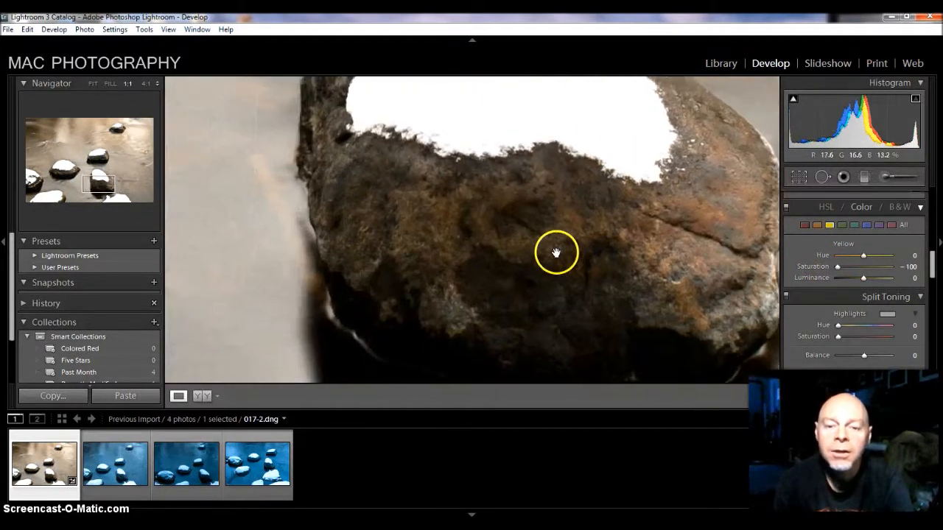
left_click_drag(330, 145, 470, 226)
left_click_drag(301, 221, 507, 302)
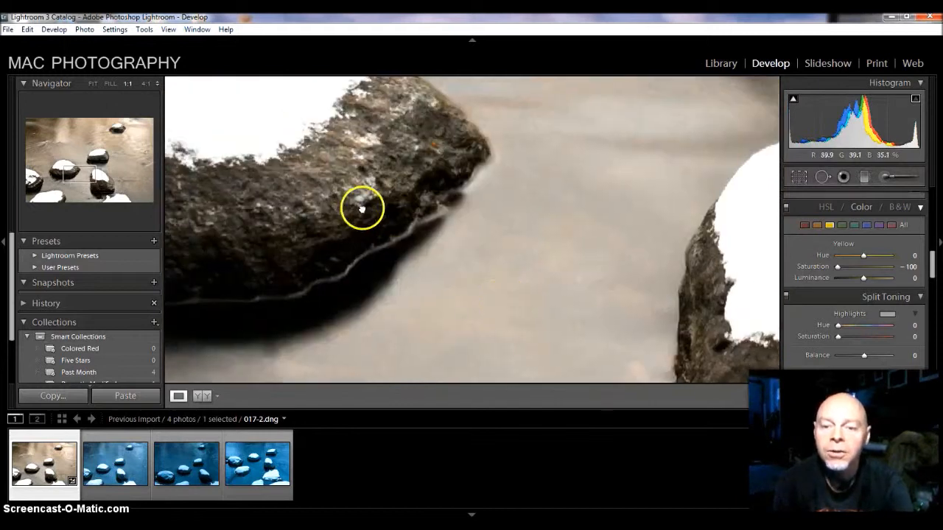
left_click_drag(362, 208, 450, 218)
left_click_drag(383, 283, 358, 286)
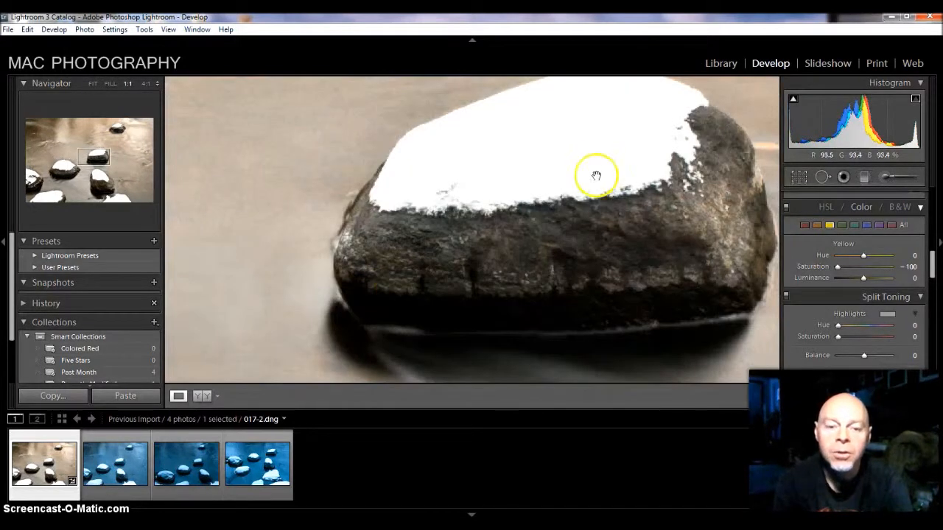
left_click_drag(589, 269, 565, 220)
left_click(565, 219)
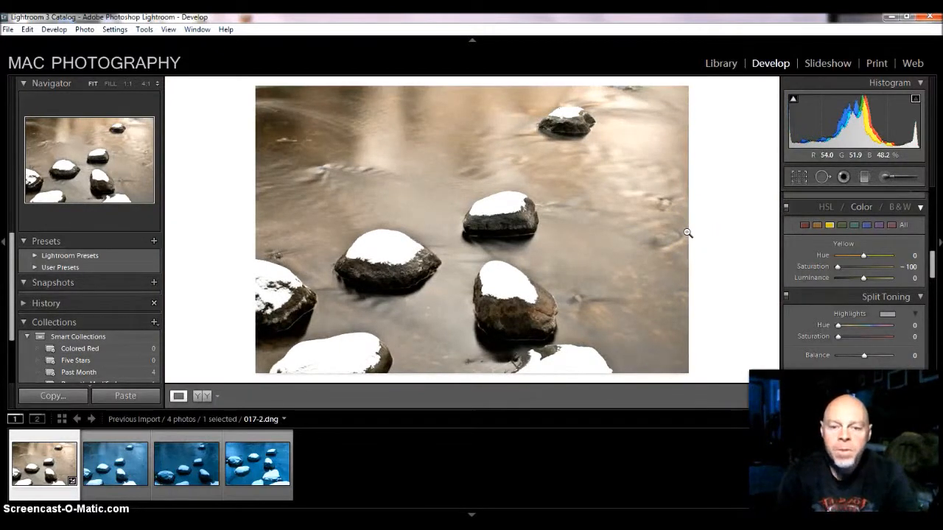
Step: Set the sharpening Masking to 60 using the mask preview, and check the rocks' sharpness at 1:1
left_click_drag(932, 266, 932, 310)
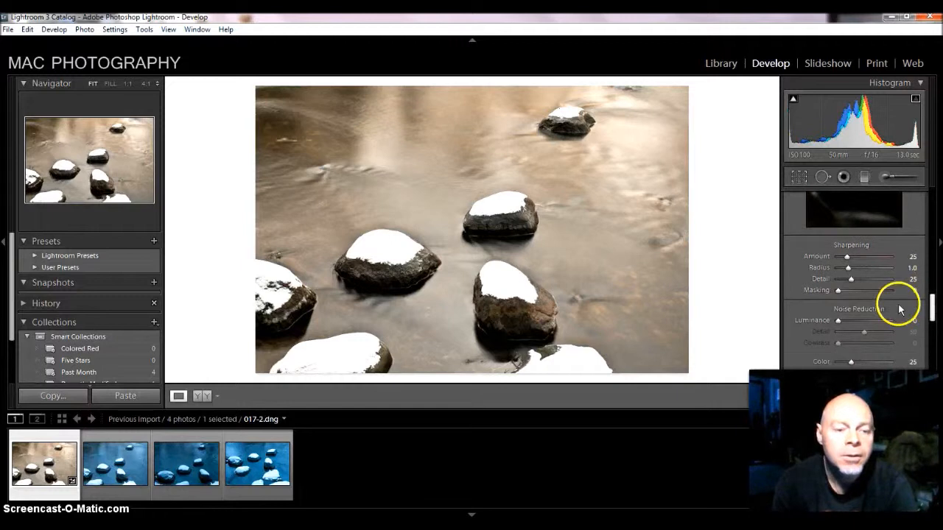
left_click(839, 291, "alt")
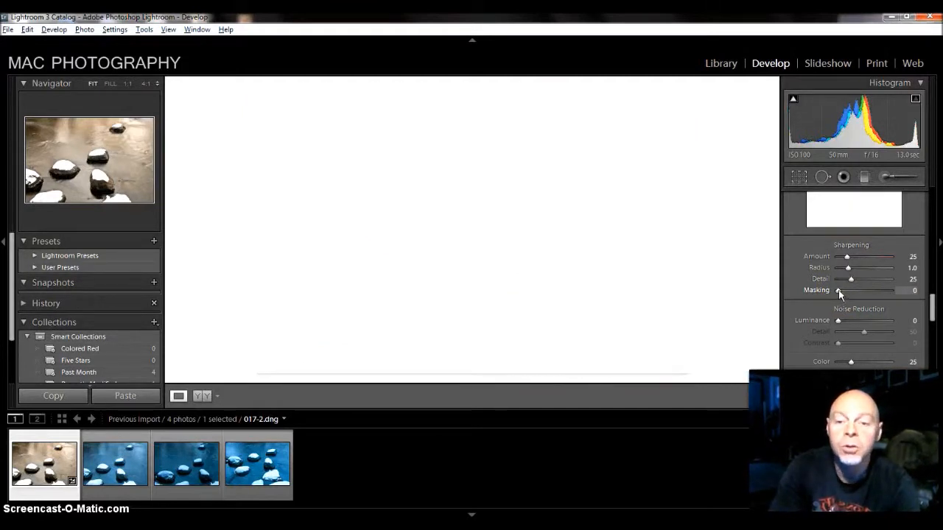
left_click_drag(842, 293, 846, 293)
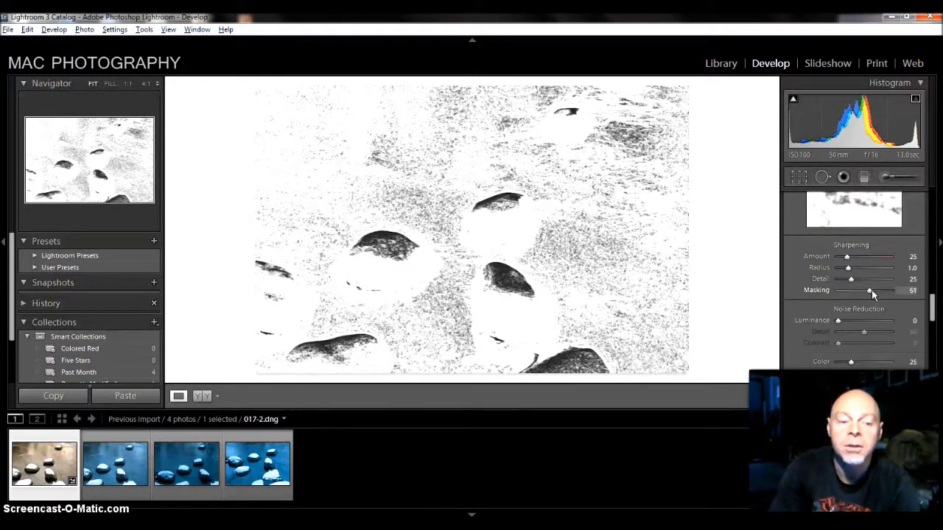
left_click_drag(880, 294, 881, 295)
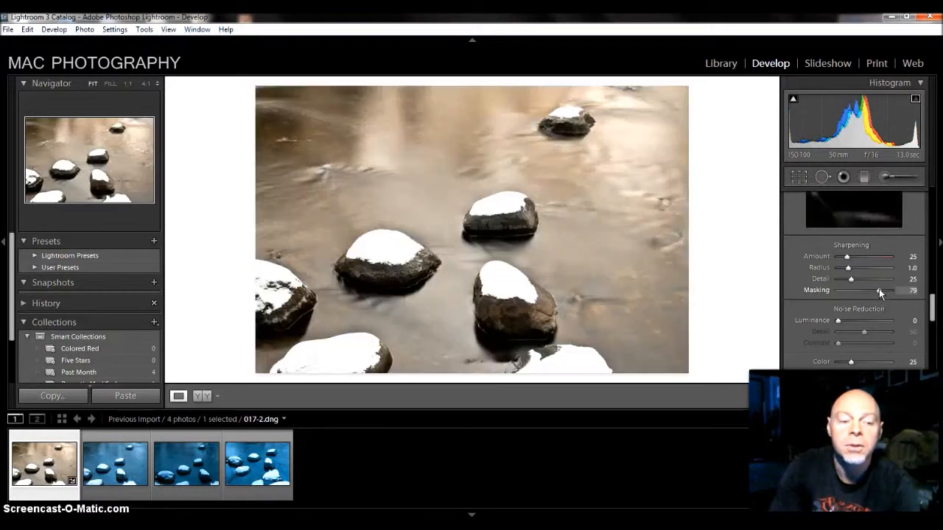
left_click(881, 293, "alt")
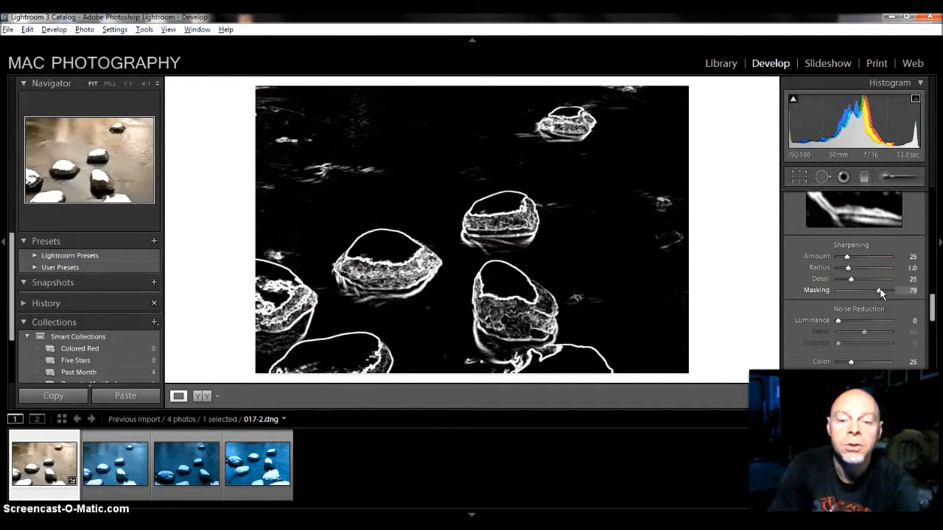
left_click_drag(881, 292, 870, 294)
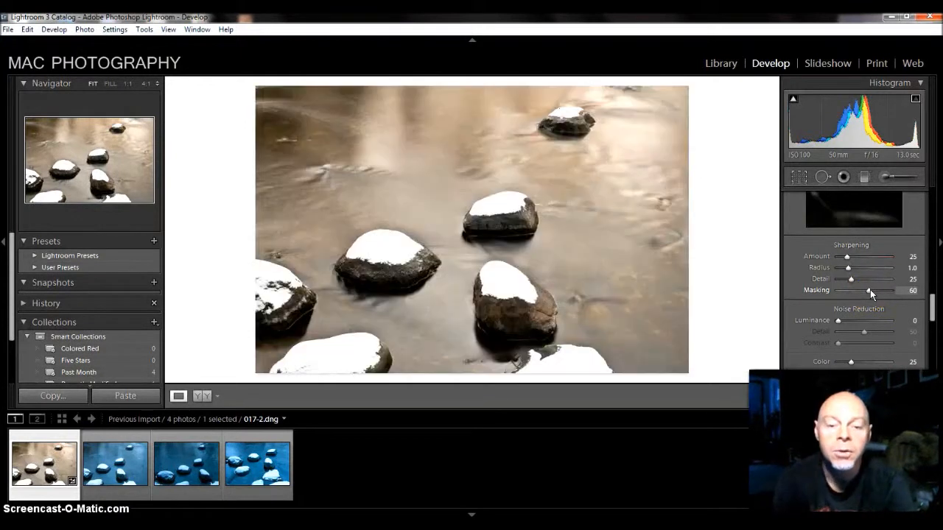
left_click(522, 227)
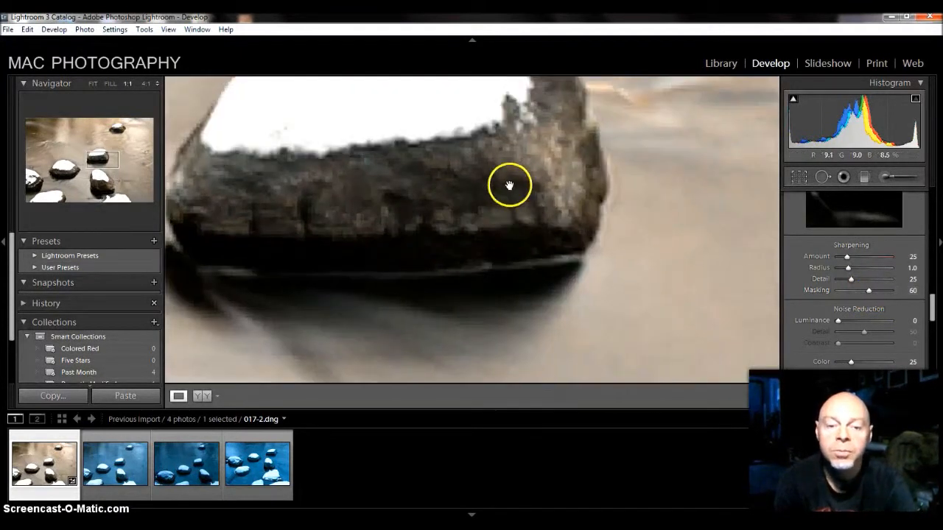
left_click_drag(509, 183, 623, 143)
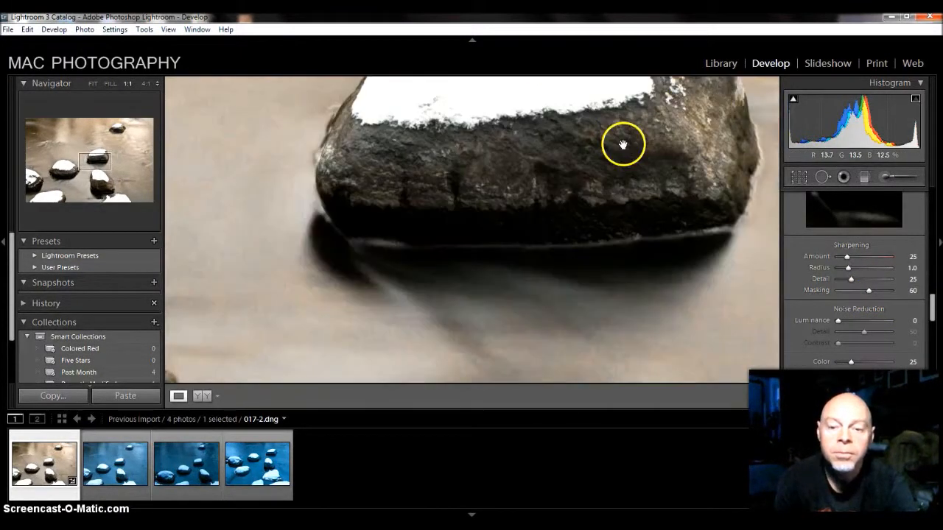
left_click_drag(475, 298, 519, 91)
left_click(511, 225)
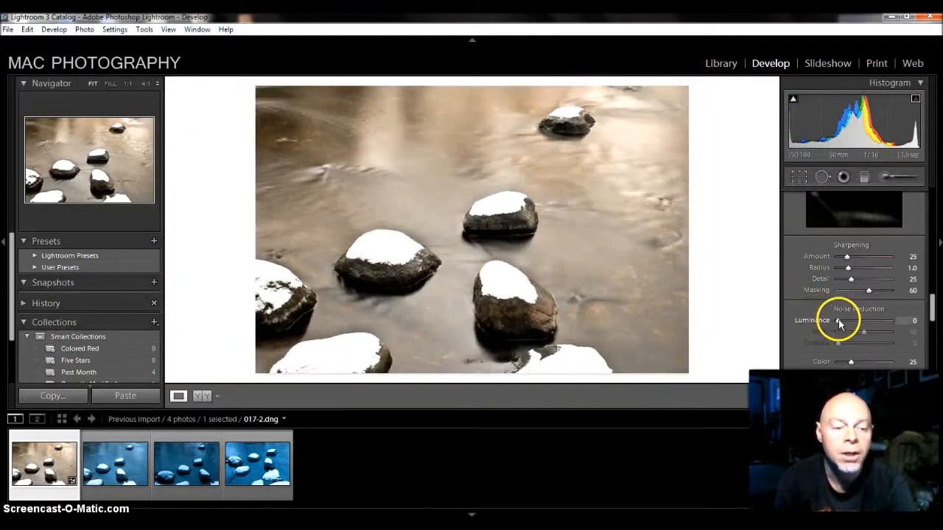
Step: Set the noise reduction Luminance to 20 and Contrast to 20, and view the water at 1:1
left_click_drag(839, 325, 847, 326)
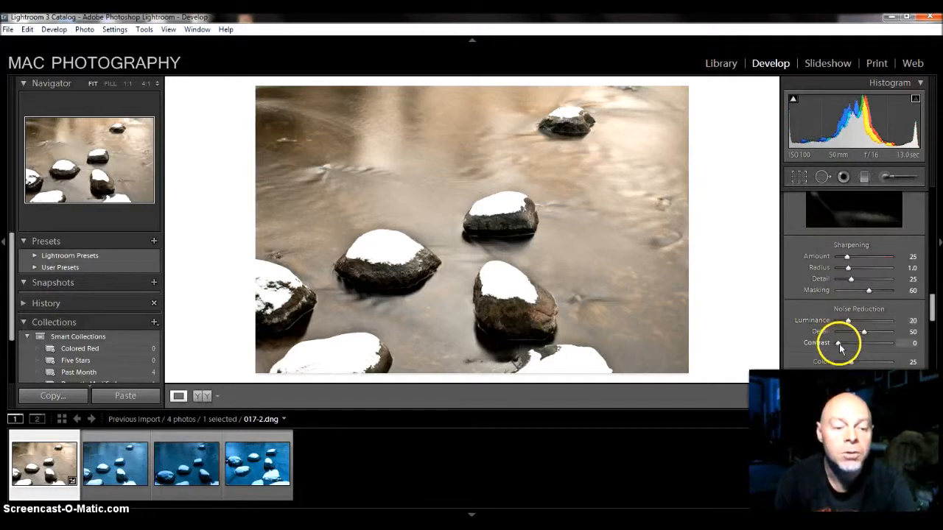
left_click_drag(838, 344, 851, 348)
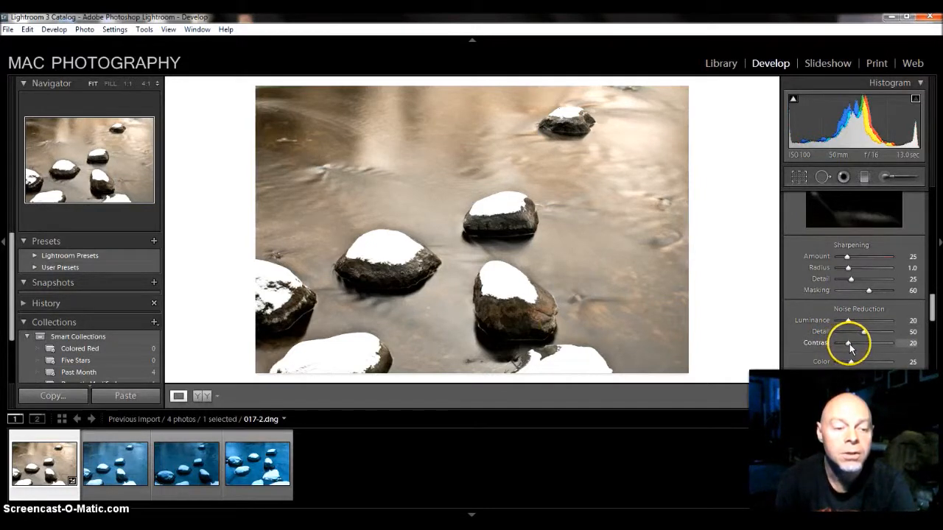
left_click(607, 315)
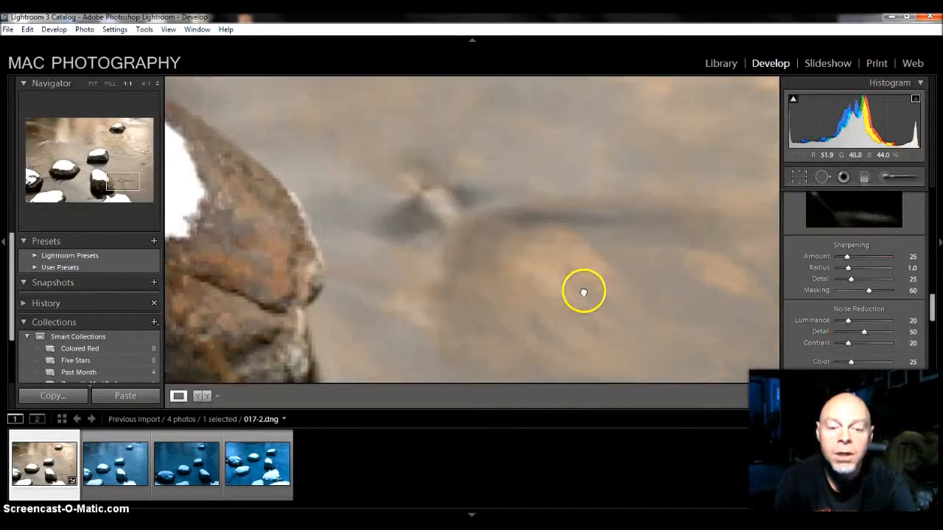
Step: Clone out a dust spot in the water near the photo's lower-right corner with the Spot Removal tool at size 40
left_click_drag(583, 292, 407, 208)
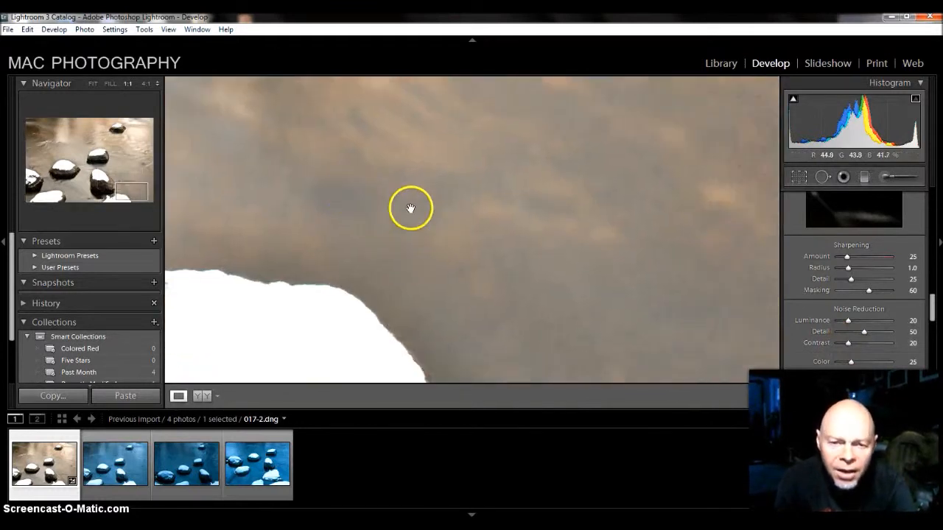
left_click_drag(553, 201, 413, 243)
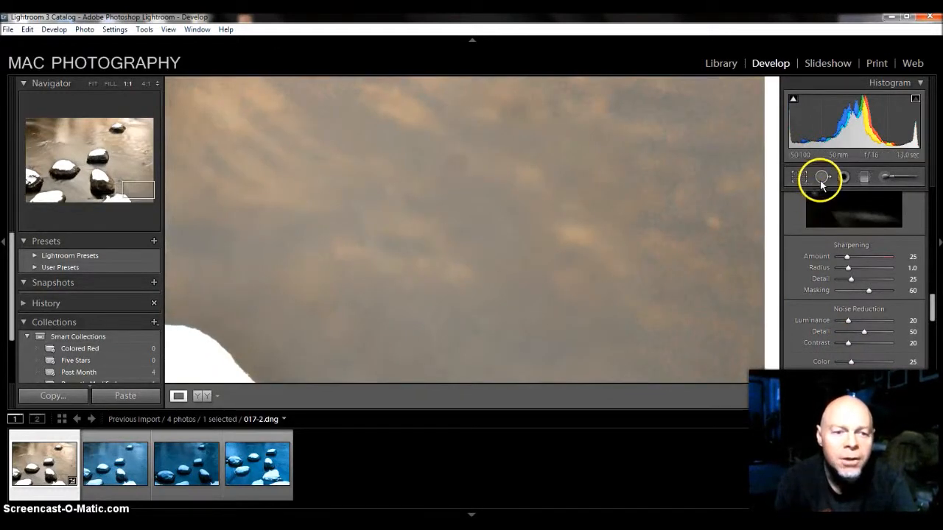
left_click(821, 178)
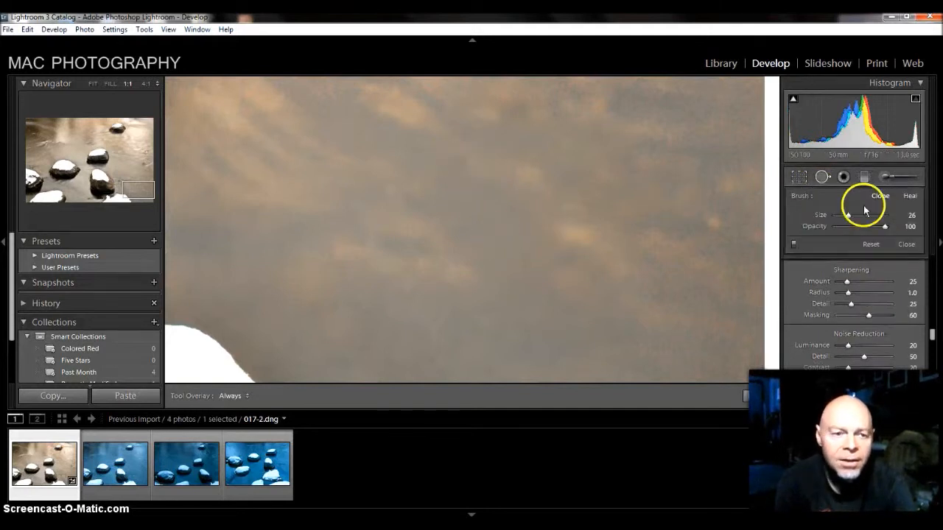
left_click_drag(848, 215, 856, 216)
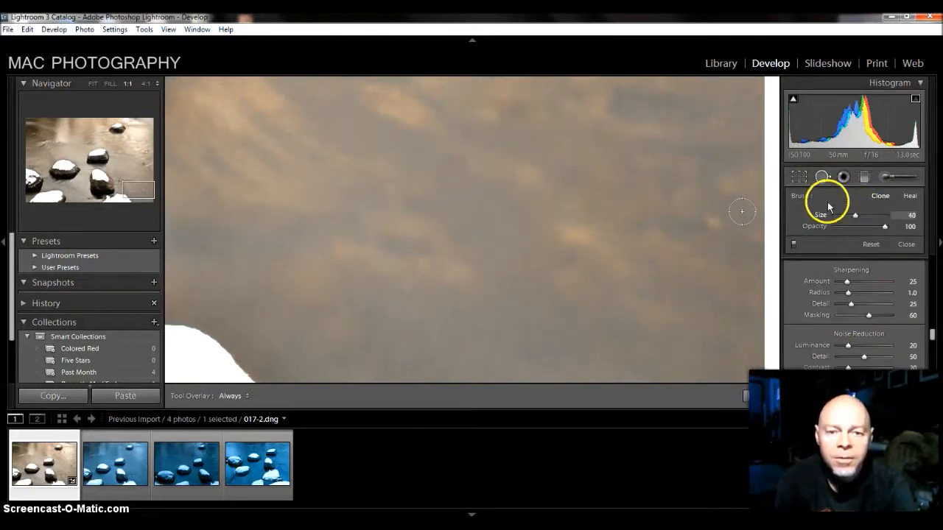
left_click(457, 163)
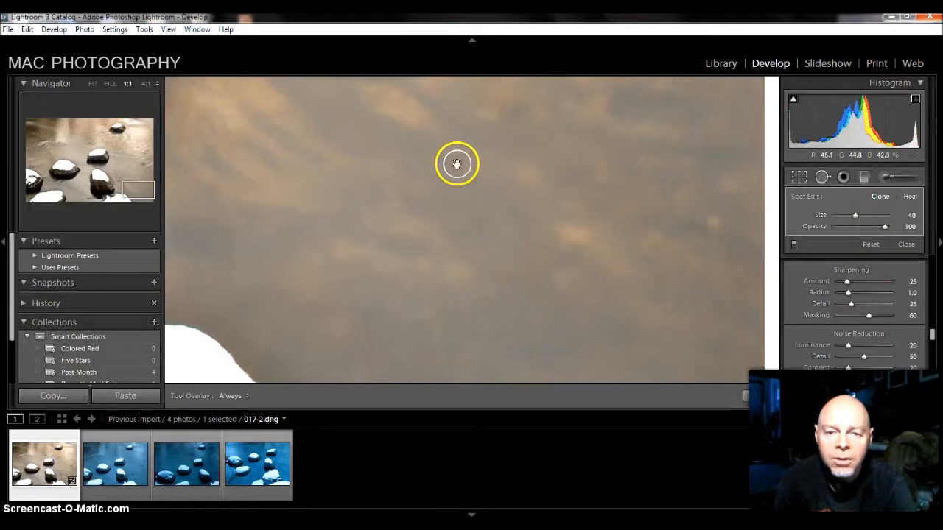
left_click(763, 396)
Step: Check the right side of the photo for dust and clone out a spot in the water near the upper edge
left_click_drag(593, 341, 535, 274)
left_click_drag(597, 172, 560, 266)
left_click_drag(547, 192, 543, 327)
left_click_drag(543, 164, 542, 320)
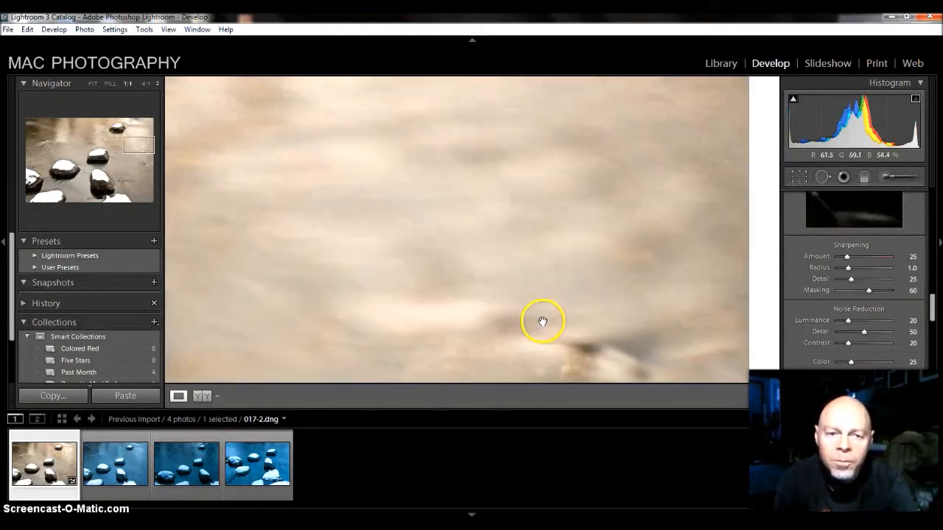
left_click_drag(550, 183, 537, 309)
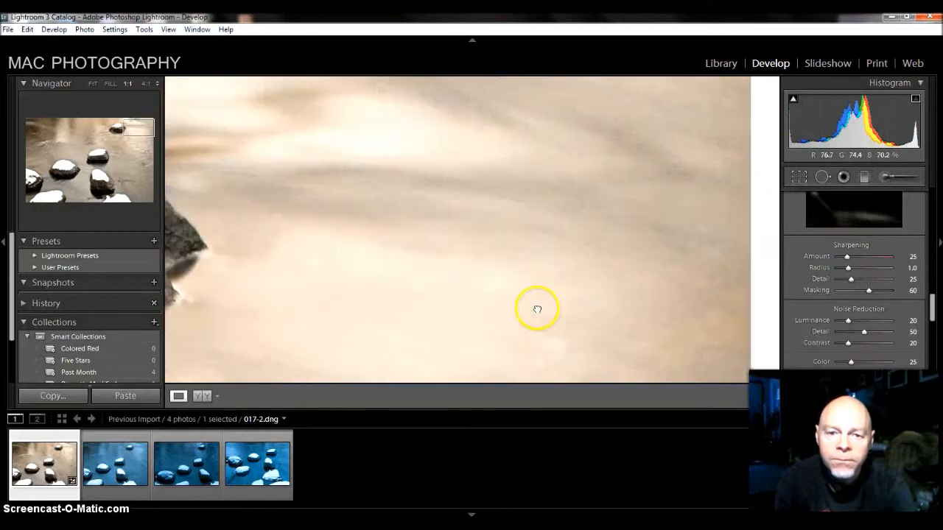
left_click_drag(535, 206, 534, 302)
mouse_move(374, 262)
left_mouse_down()
mouse_move(720, 194)
mouse_move(679, 253)
mouse_move(638, 211)
mouse_move(553, 234)
mouse_move(378, 247)
left_mouse_up()
left_click(822, 176)
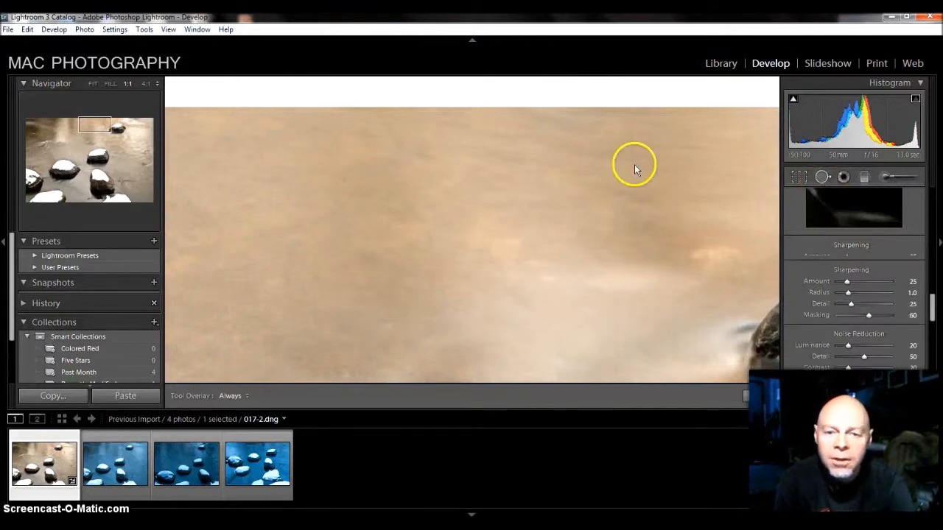
left_click(424, 149)
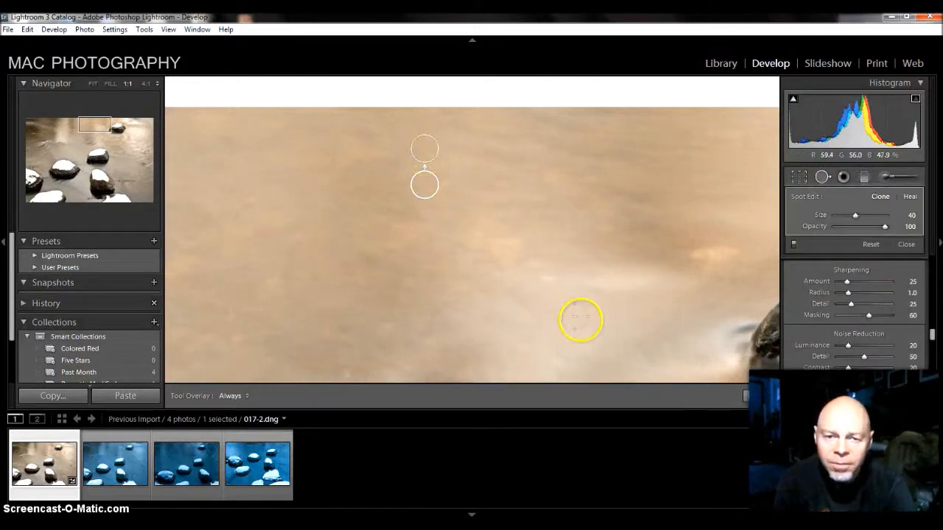
left_click(748, 394)
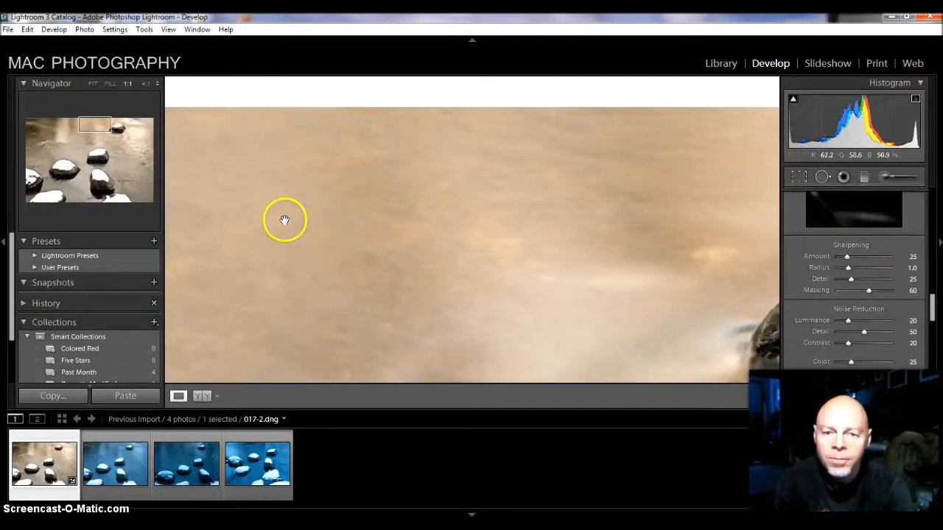
Step: Check the left side of the photo for dust and clone out two spots in the water above the left-center rock
left_click_drag(285, 219, 608, 197)
left_click_drag(385, 208, 494, 213)
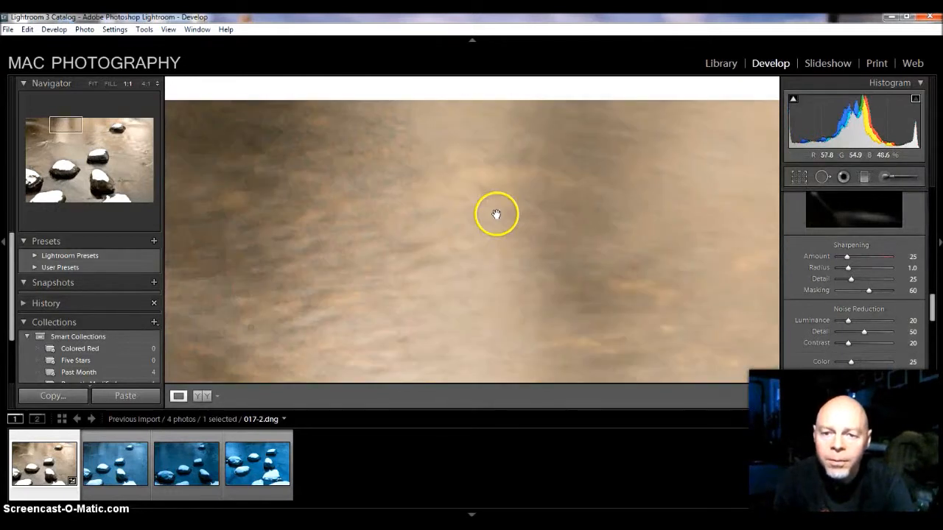
left_click_drag(334, 221, 467, 219)
mouse_move(332, 212)
left_mouse_down()
mouse_move(469, 222)
mouse_move(505, 214)
left_mouse_up()
mouse_move(425, 225)
left_mouse_down()
mouse_move(406, 95)
mouse_move(419, 98)
left_mouse_up()
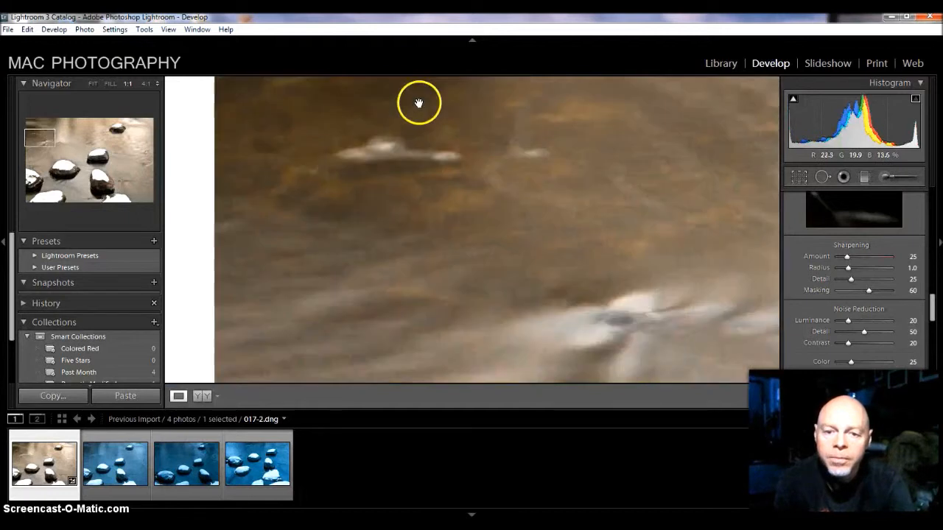
left_click_drag(438, 260, 432, 128)
left_click_drag(442, 272, 436, 139)
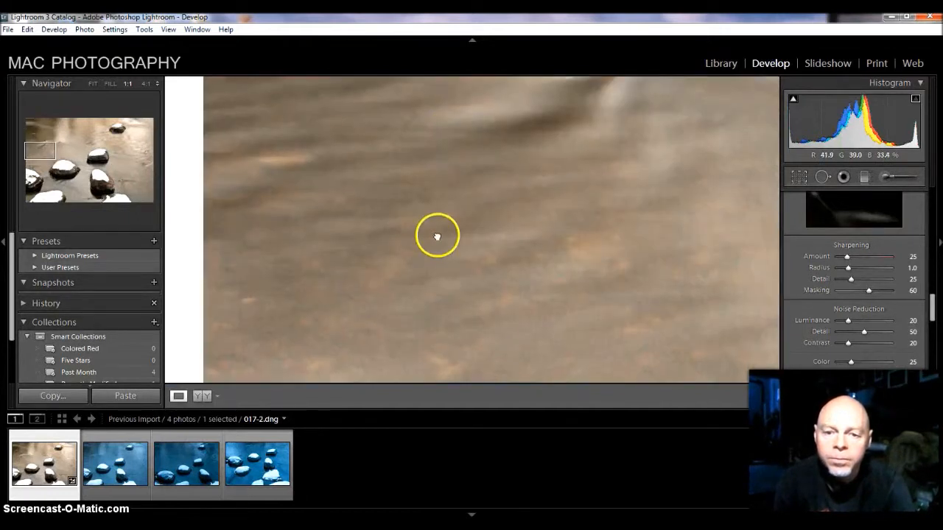
left_click_drag(435, 236, 437, 143)
left_click_drag(440, 265, 431, 133)
left_click_drag(568, 221, 397, 218)
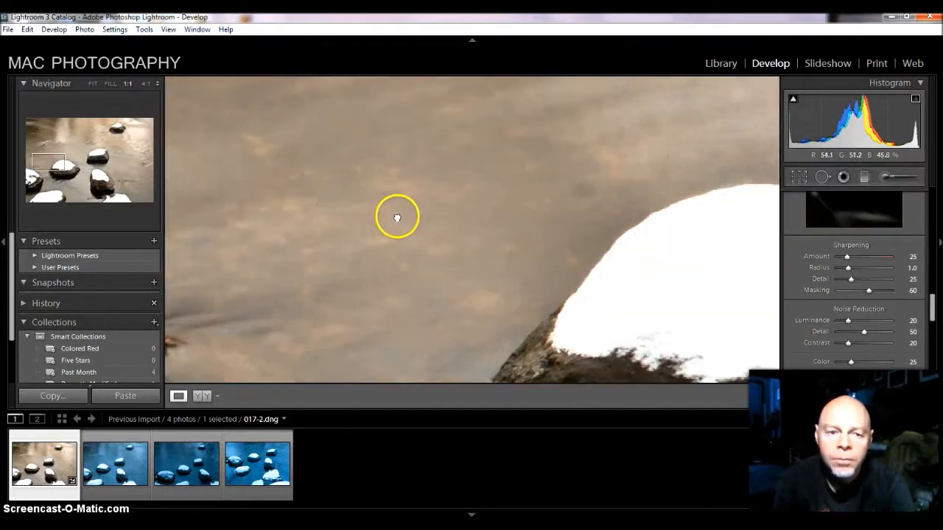
left_click(822, 177)
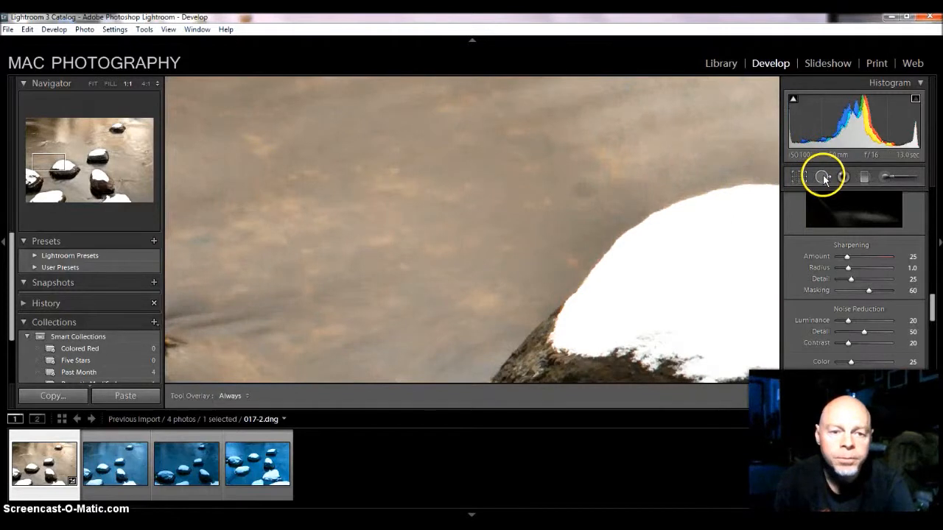
left_click(582, 190)
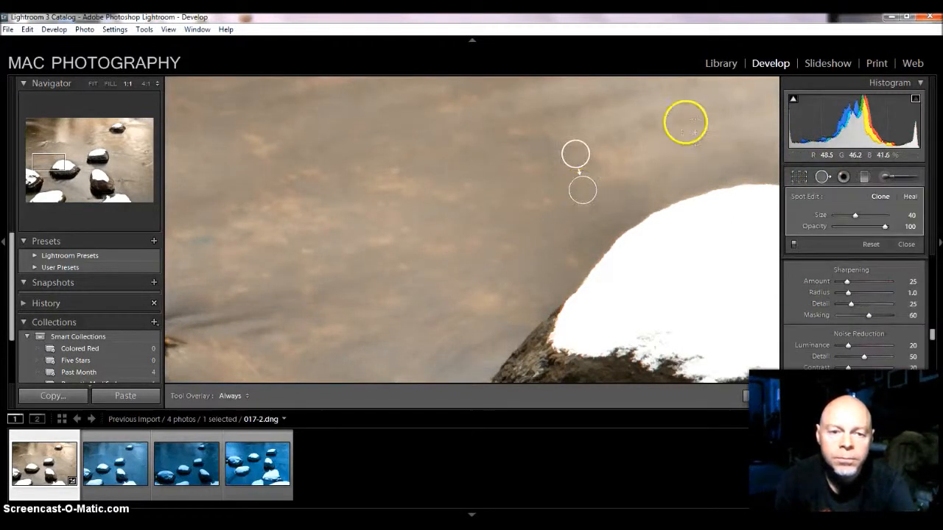
left_click(648, 120)
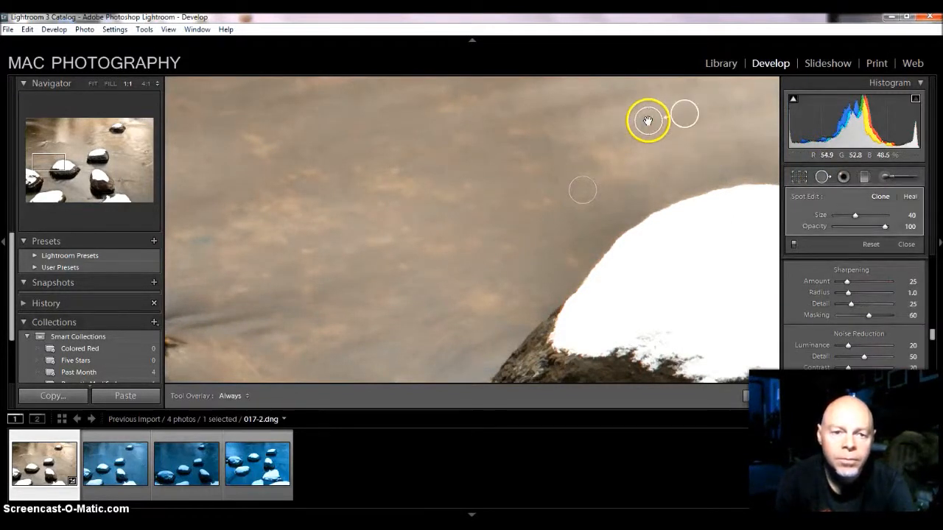
left_click(747, 396)
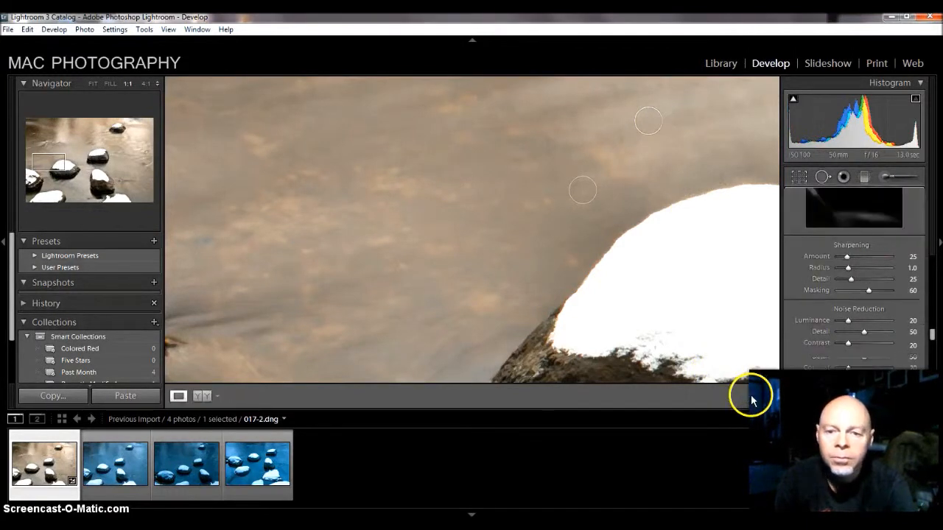
Step: Inspect the lower rocks for dust and clone out a spot in the water between the two center rocks
left_click_drag(420, 276, 498, 137)
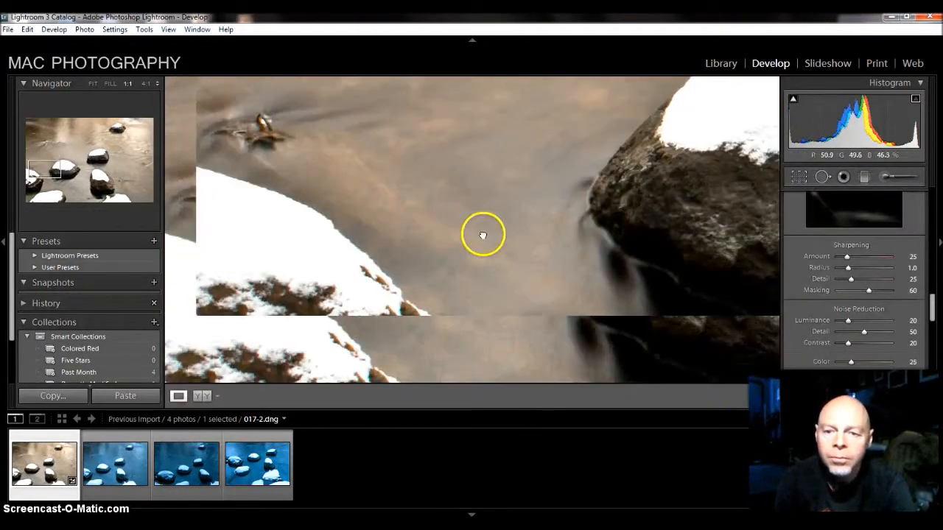
left_click_drag(482, 234, 567, 143)
left_click_drag(471, 201, 462, 129)
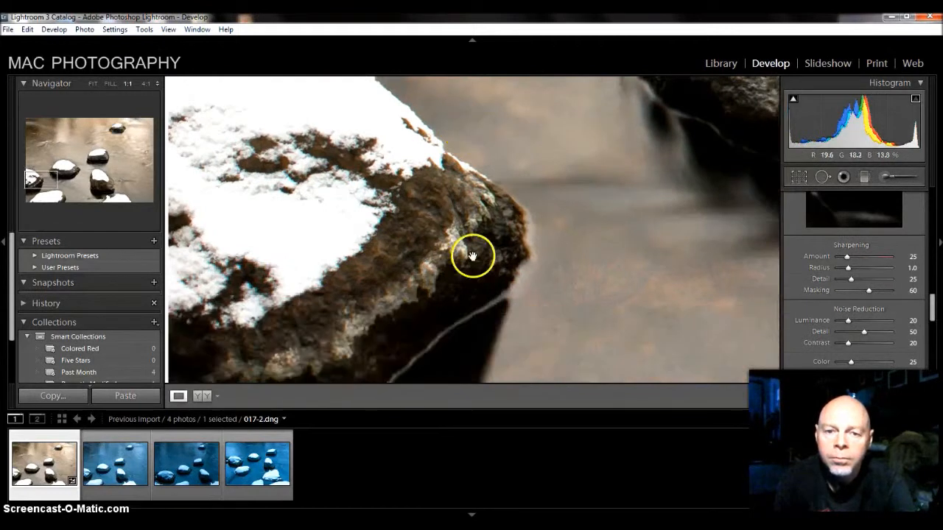
left_click_drag(472, 255, 465, 141)
left_click_drag(507, 232, 494, 110)
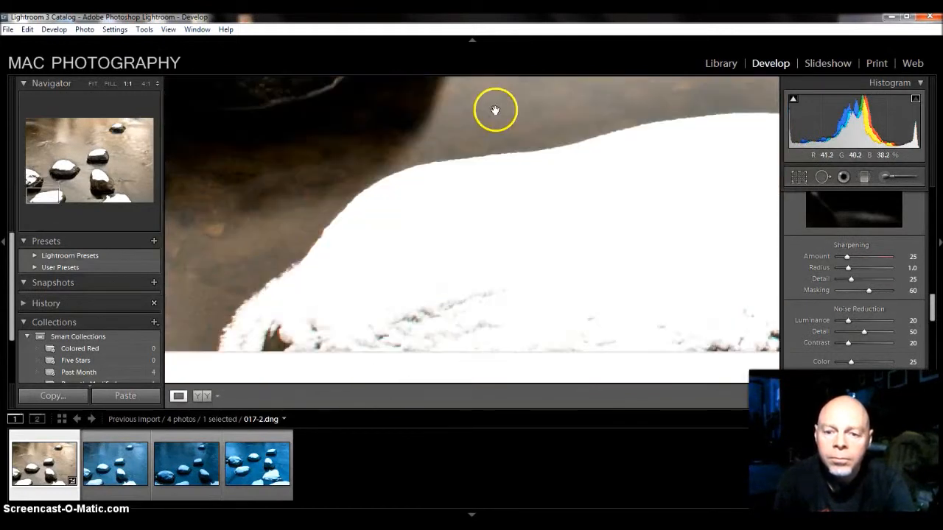
left_click_drag(511, 175, 322, 246)
left_click_drag(555, 192, 523, 187)
left_click_drag(656, 175, 490, 111)
mouse_move(608, 171)
left_mouse_down()
mouse_move(361, 328)
mouse_move(511, 329)
mouse_move(305, 309)
mouse_move(465, 160)
mouse_move(478, 312)
mouse_move(456, 284)
left_mouse_up()
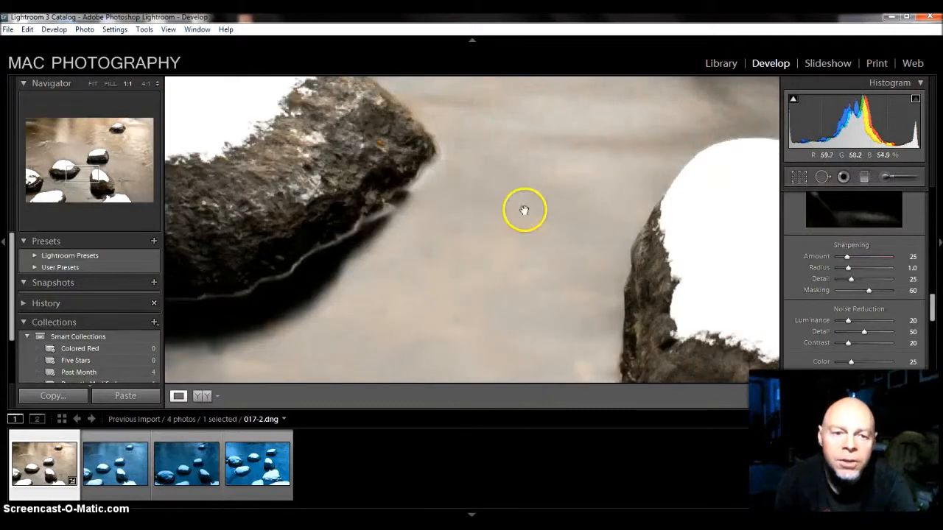
left_click_drag(524, 209, 496, 248)
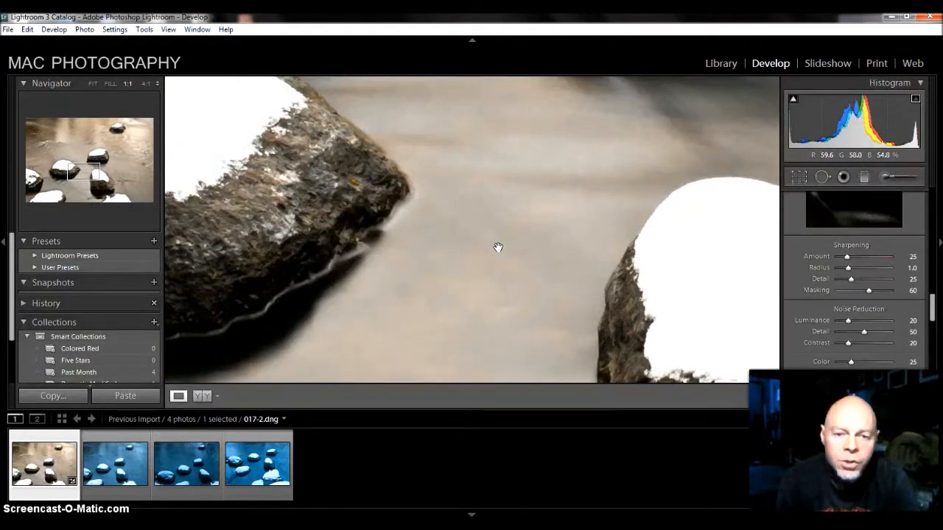
left_click(823, 177)
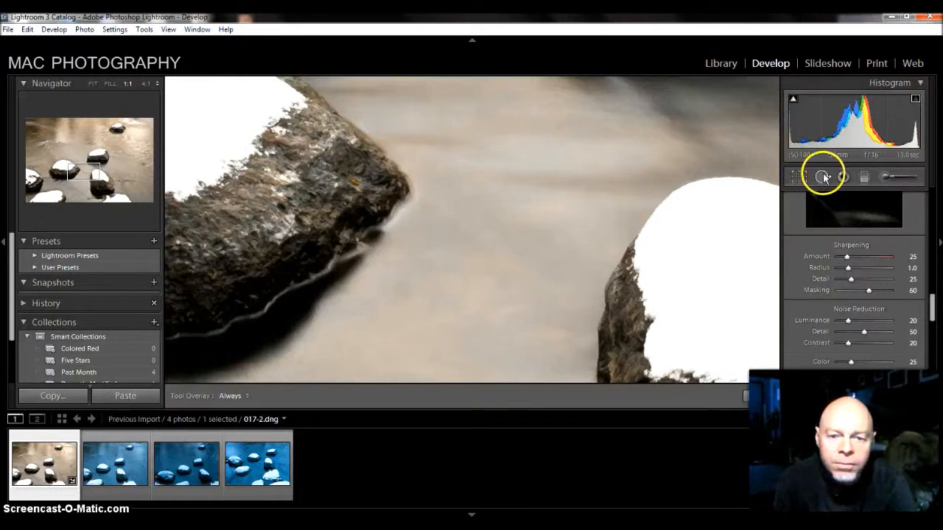
left_click(403, 290)
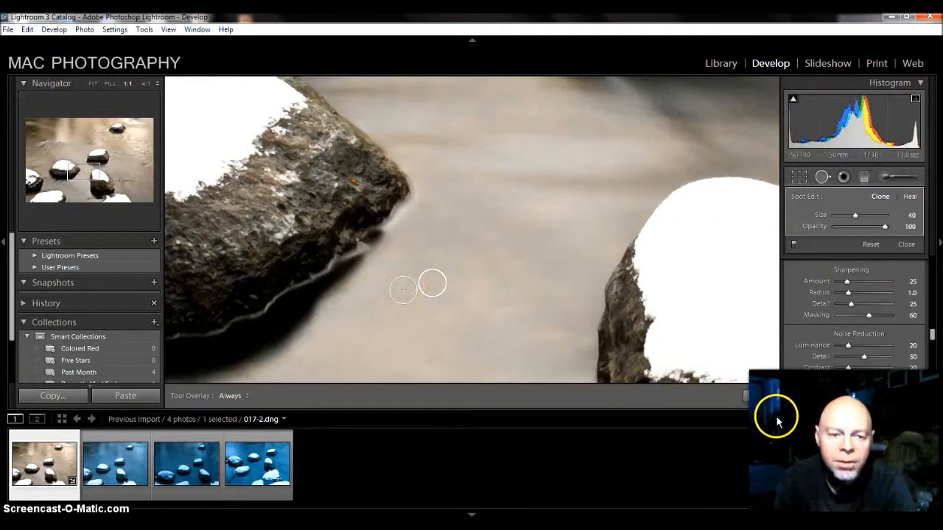
key("q")
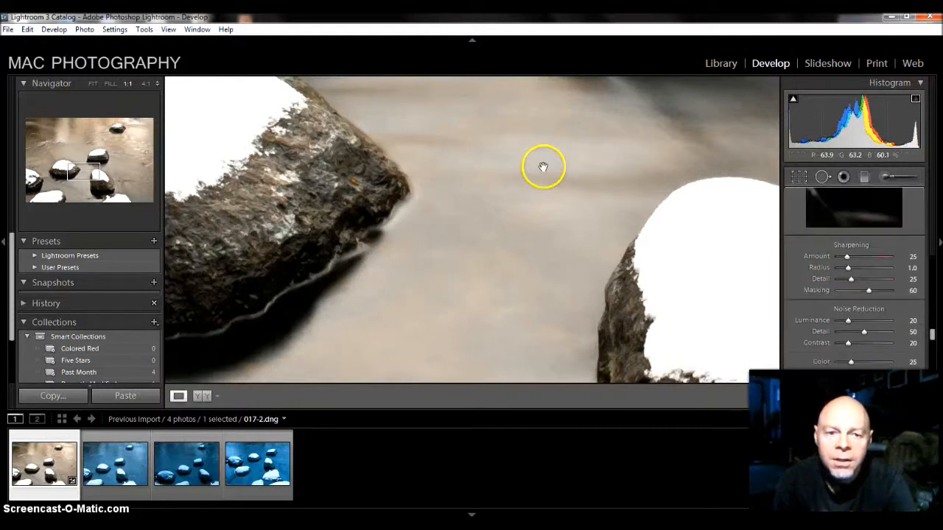
Step: Examine the water around the center rocks and along the lower edge to the lower-right corner for remaining dust spots at 1:1
left_click_drag(543, 164, 489, 367)
left_click_drag(500, 263, 337, 195)
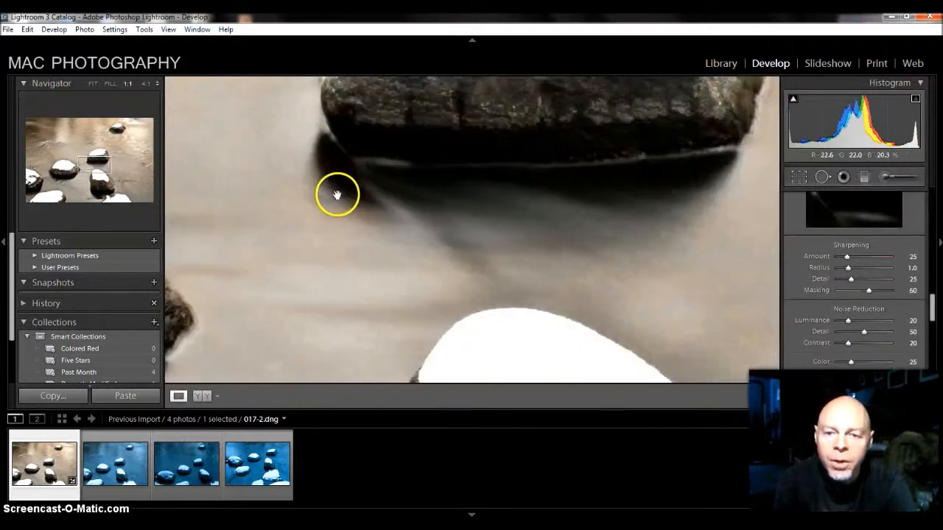
left_click_drag(474, 239, 343, 213)
left_click_drag(485, 251, 501, 115)
left_click_drag(414, 309, 402, 238)
left_click_drag(375, 322, 408, 200)
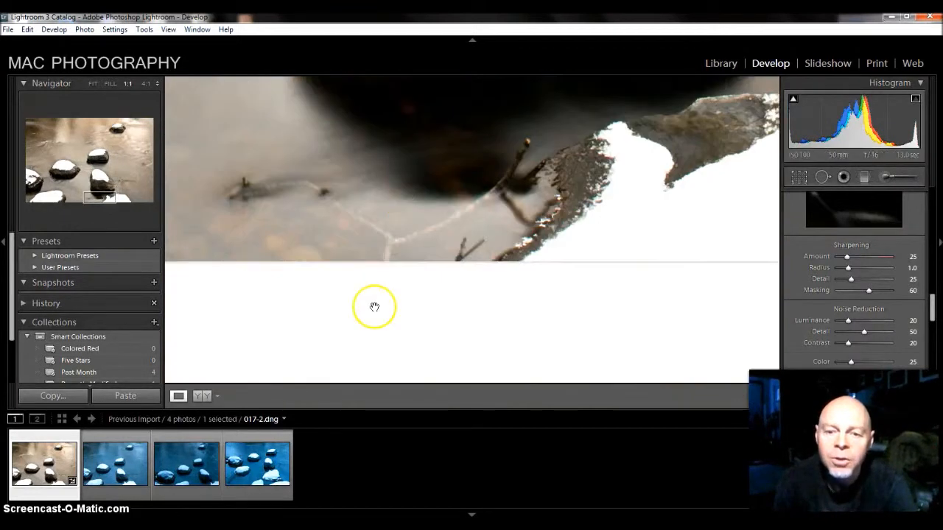
left_click_drag(518, 225, 266, 284)
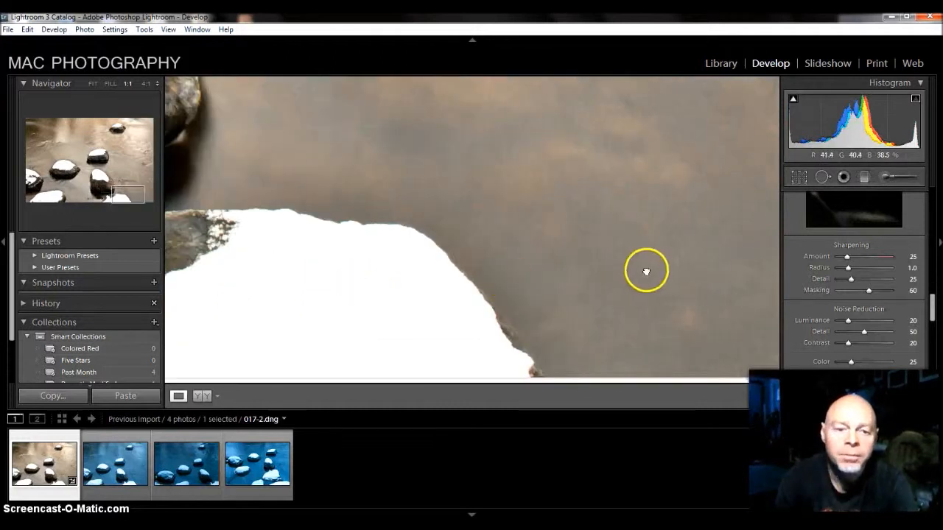
left_click_drag(646, 270, 454, 272)
left_click_drag(654, 257, 438, 267)
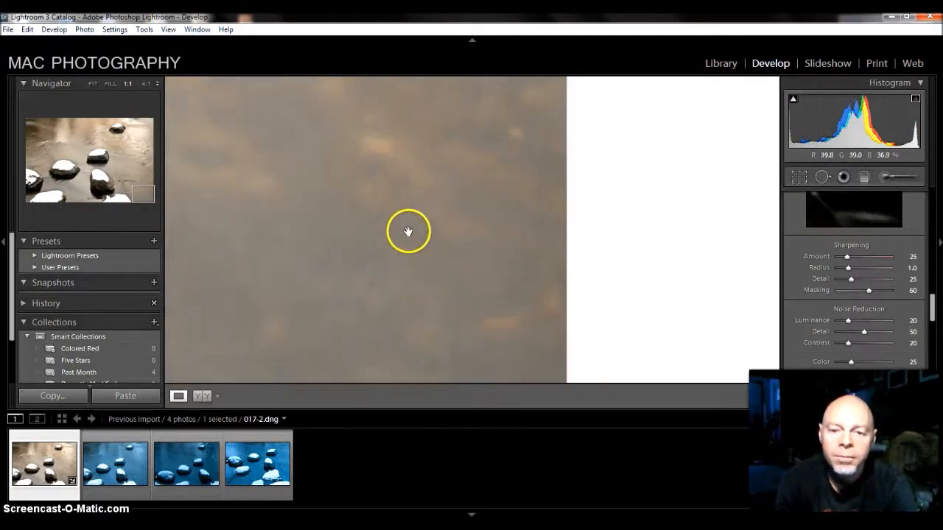
left_click_drag(408, 229, 518, 255)
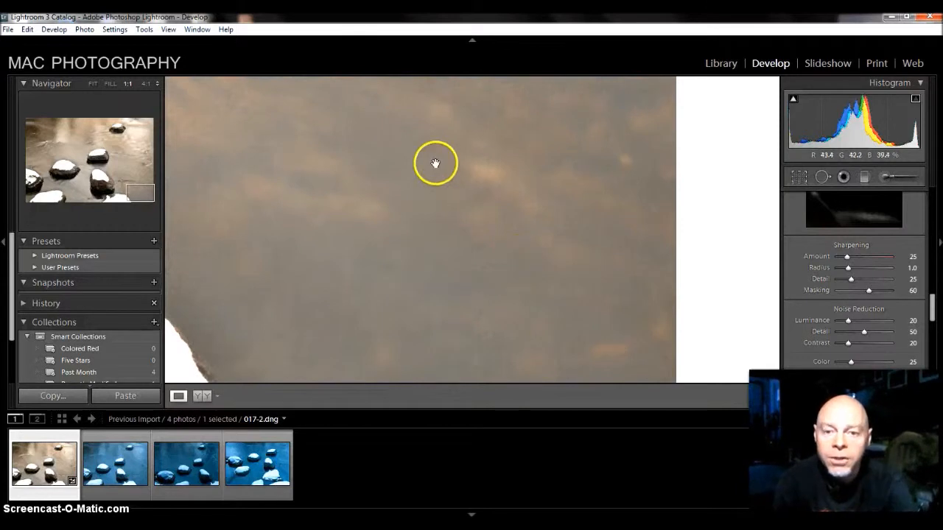
left_click_drag(434, 162, 449, 253)
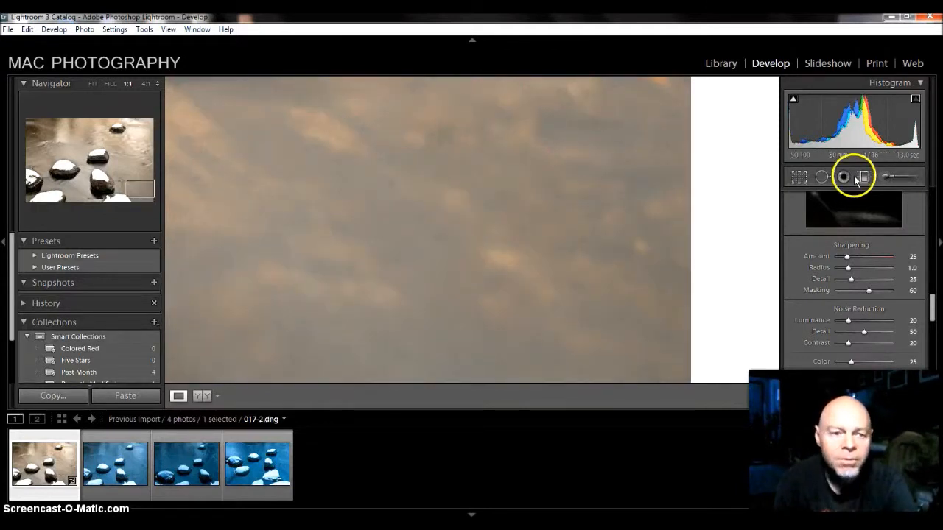
Step: Clone out a dust spot in the water near the lower-right corner and check the lower edge for remaining spots
left_click(822, 177)
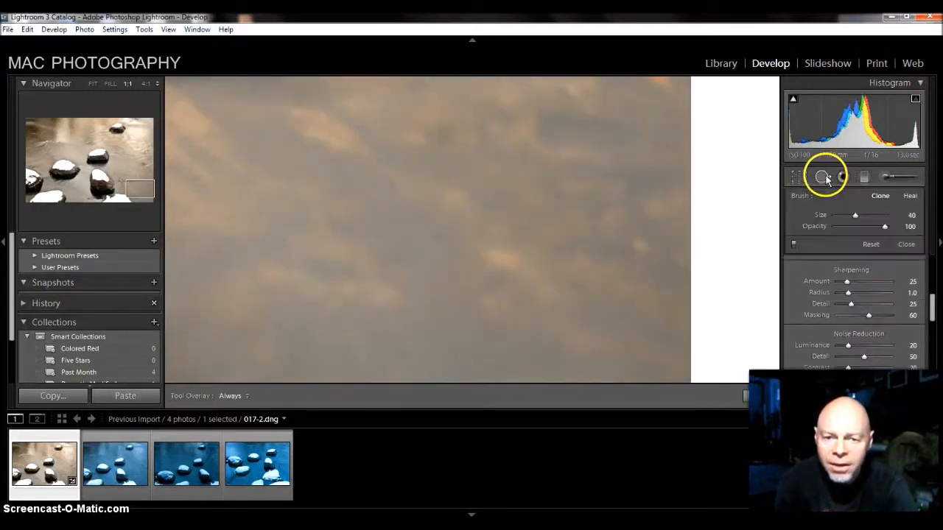
left_click(400, 185)
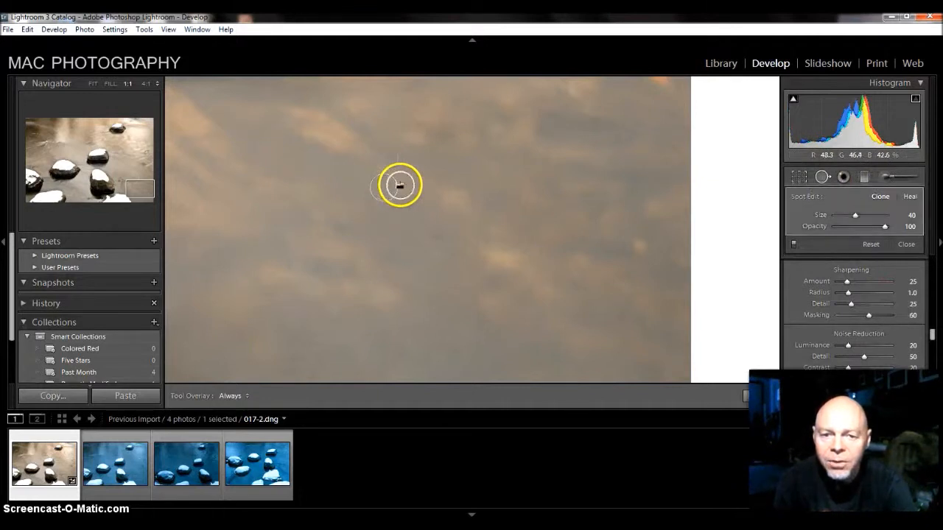
left_click(770, 399)
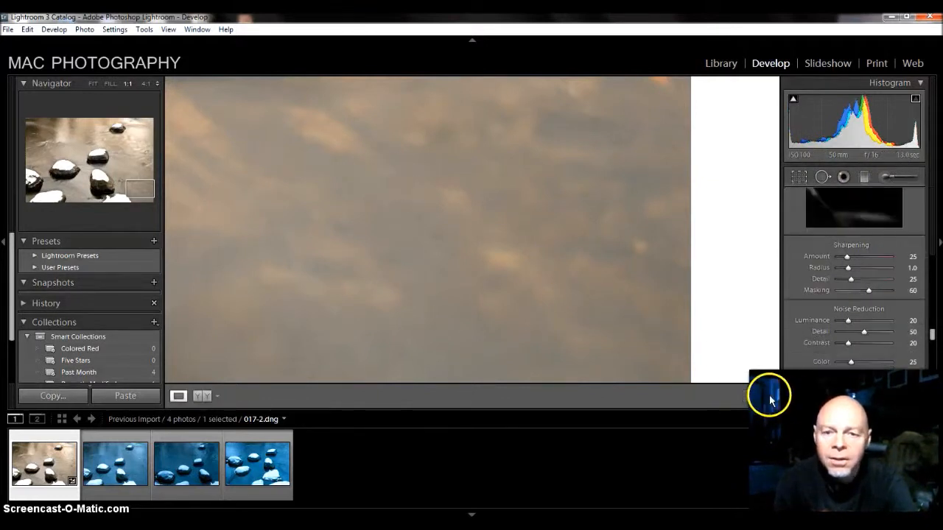
left_click_drag(410, 280, 596, 196)
left_click_drag(369, 294, 593, 243)
left_click_drag(419, 177, 544, 190)
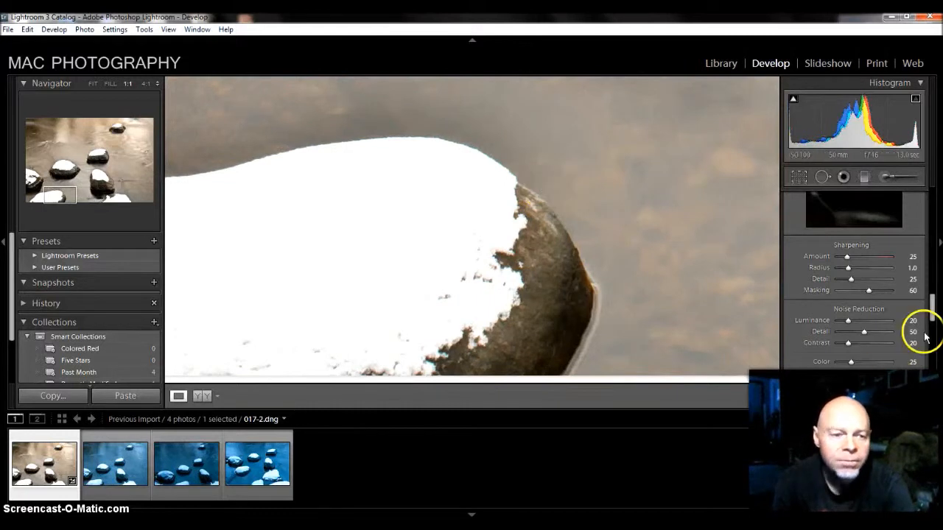
Step: Set the lens correction Defringe option to All Edges and view the whole photo again
left_click_drag(930, 307, 937, 350)
left_click(895, 313)
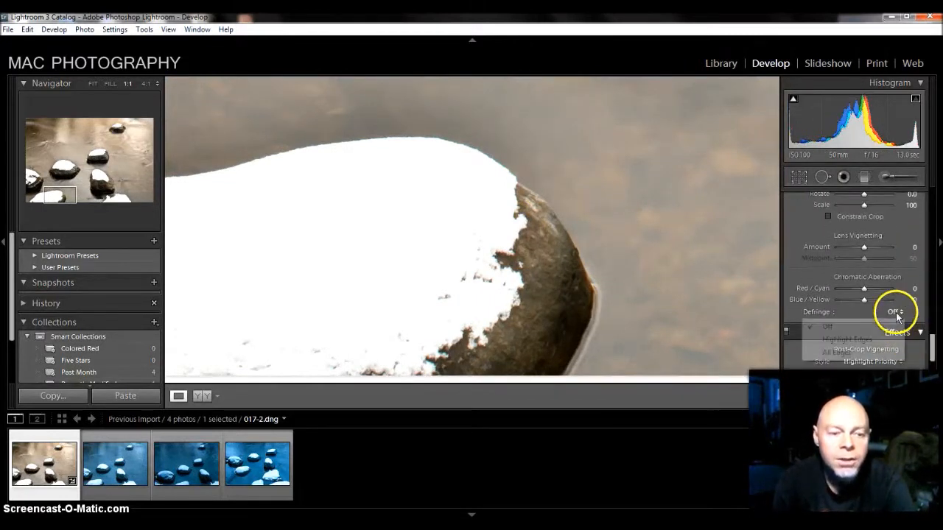
left_click(836, 353)
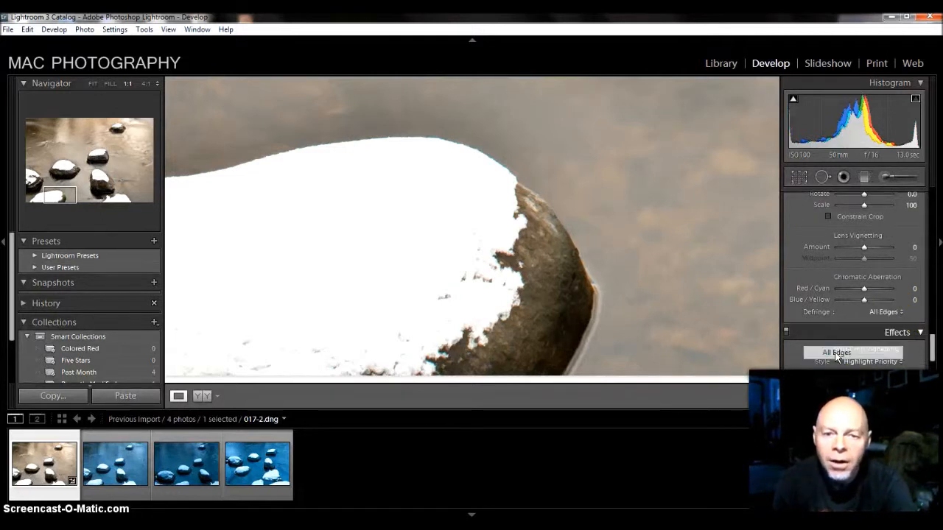
left_click(695, 330)
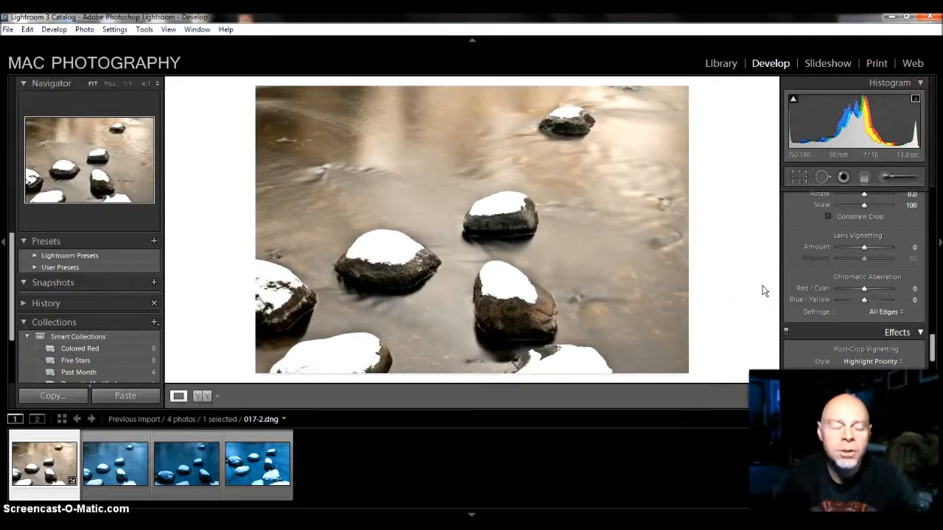
left_click(905, 318)
Step: Create a virtual copy of the edited photo 017-2.dng
left_click(32, 477)
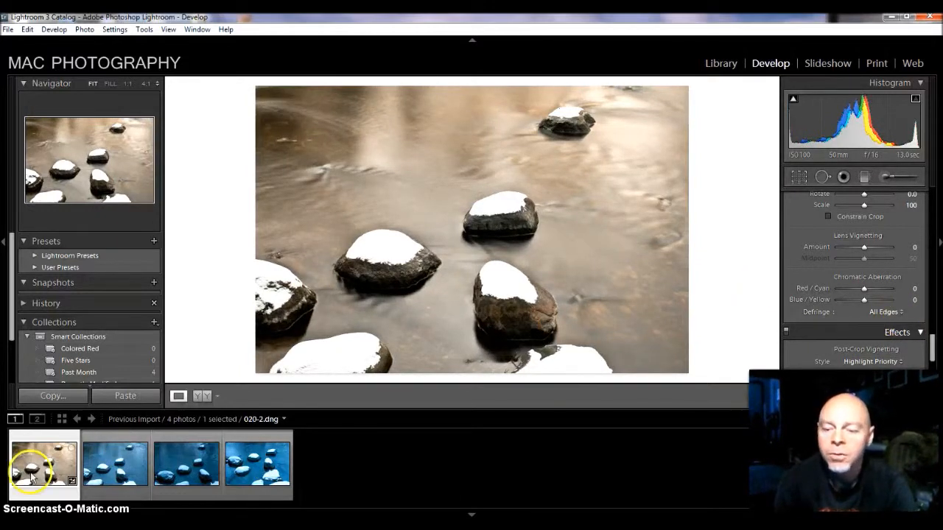
right_click(31, 477)
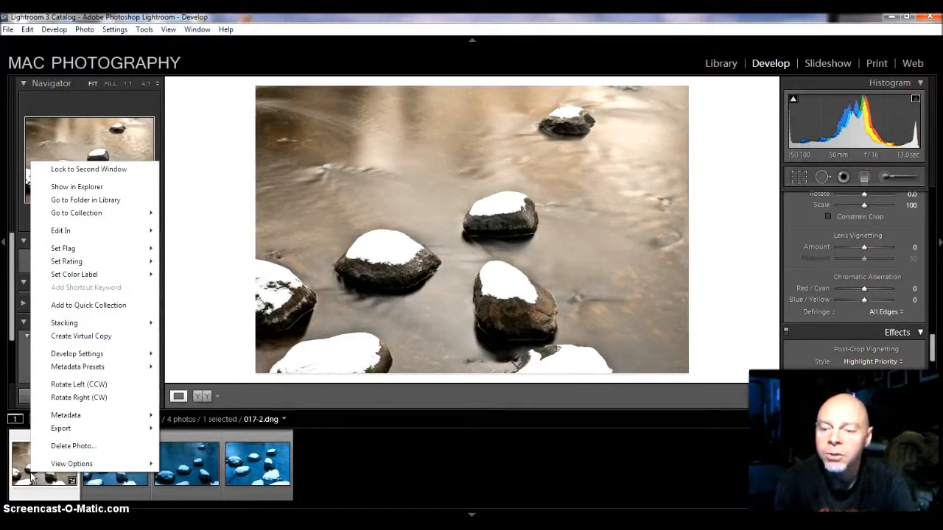
left_click(65, 340)
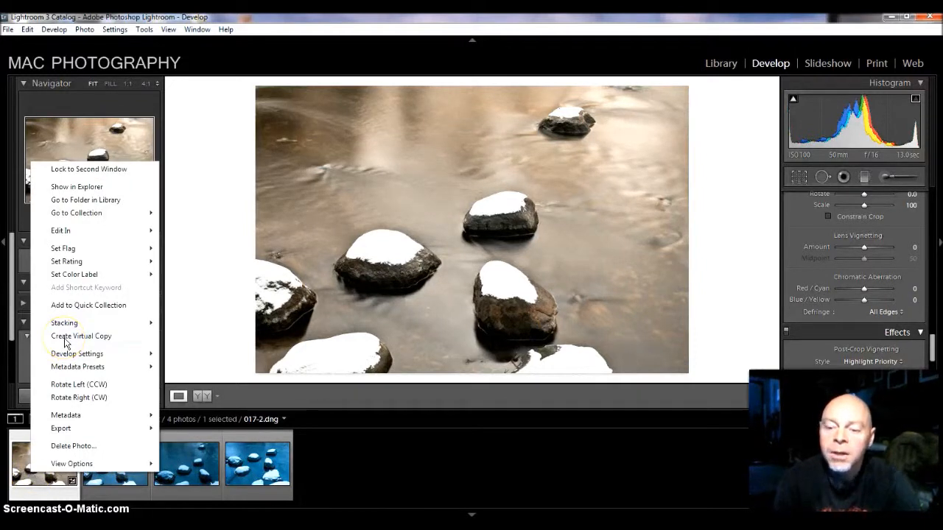
left_click(65, 341)
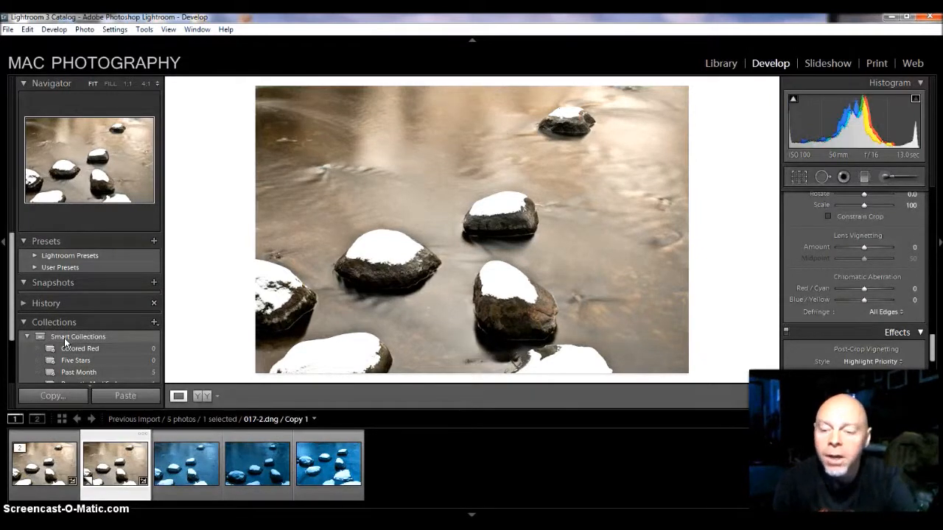
Step: Convert the virtual copy to the Black & White treatment
left_click(755, 341)
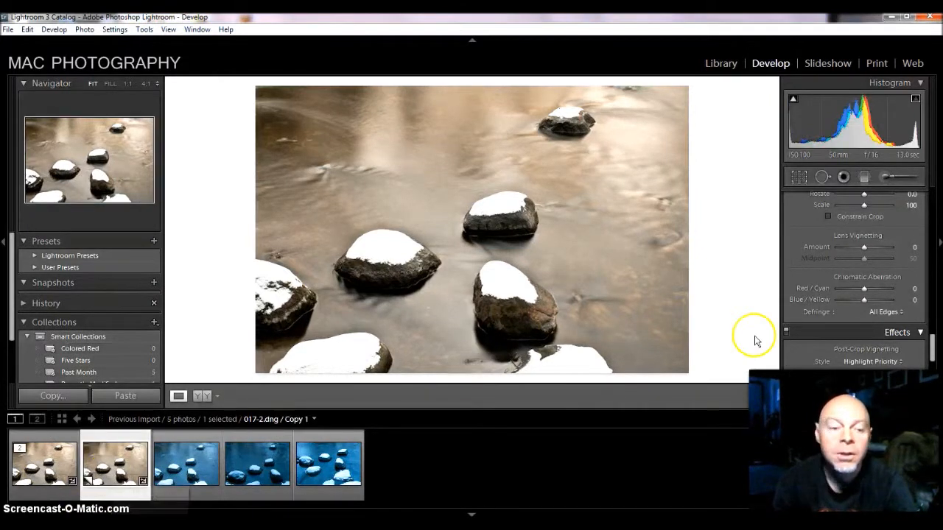
left_click_drag(931, 343, 939, 173)
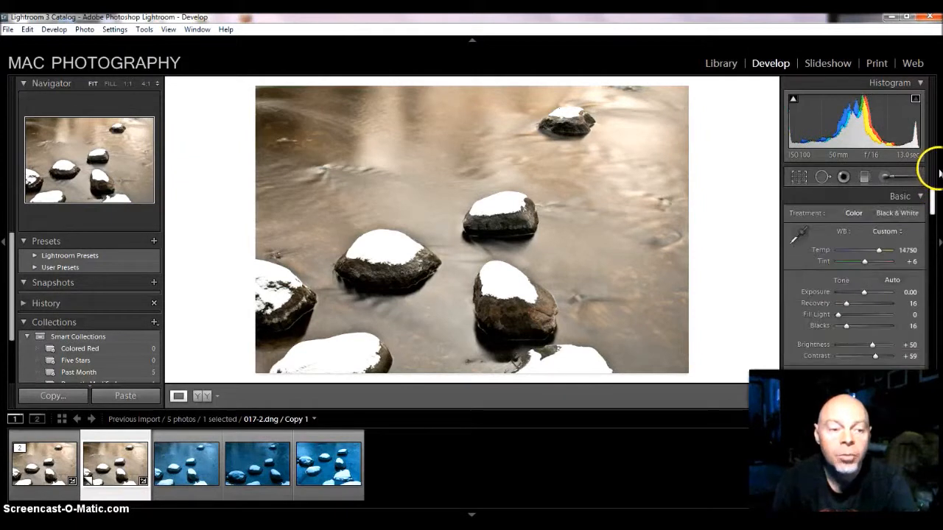
left_click(888, 213)
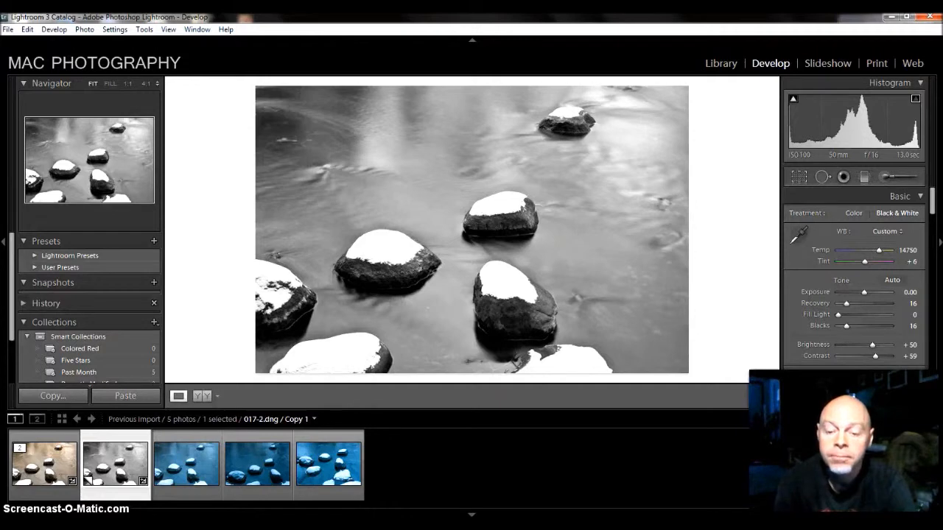
Step: Open the black-and-white copy in the Print module and review its layout style, image and cell size settings
key("e")
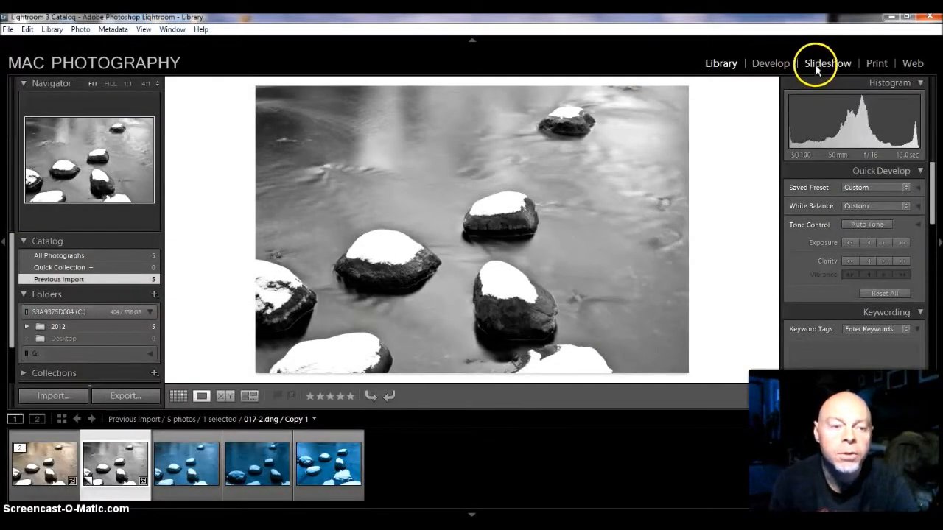
left_click(878, 65)
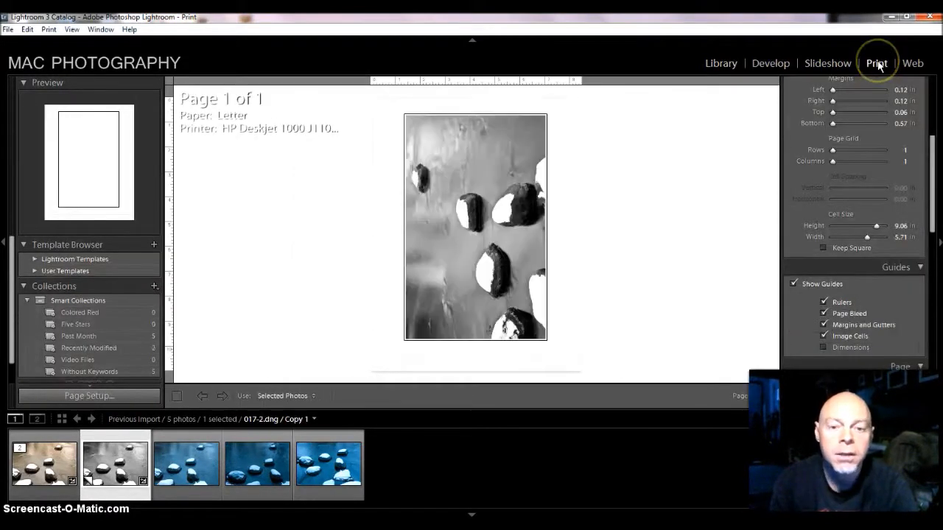
left_click_drag(931, 150, 933, 88)
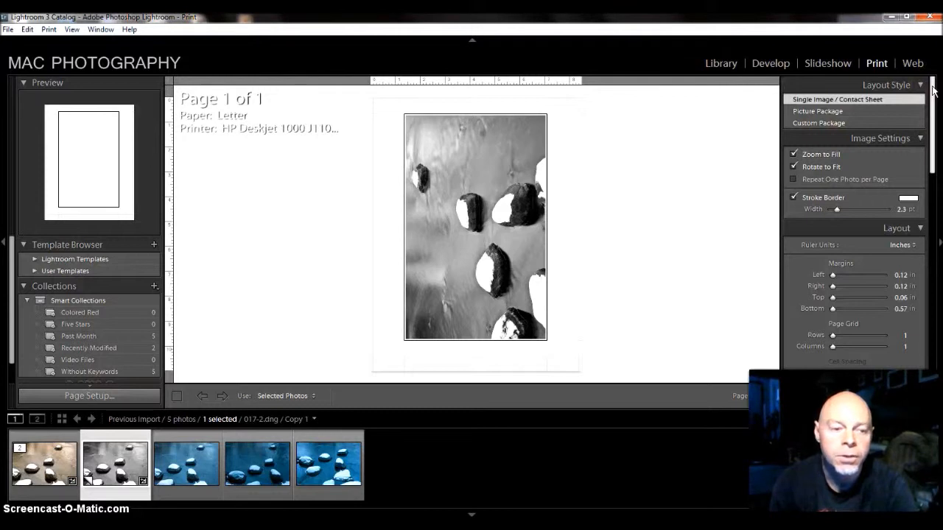
left_click(932, 108)
left_click_drag(933, 108, 939, 177)
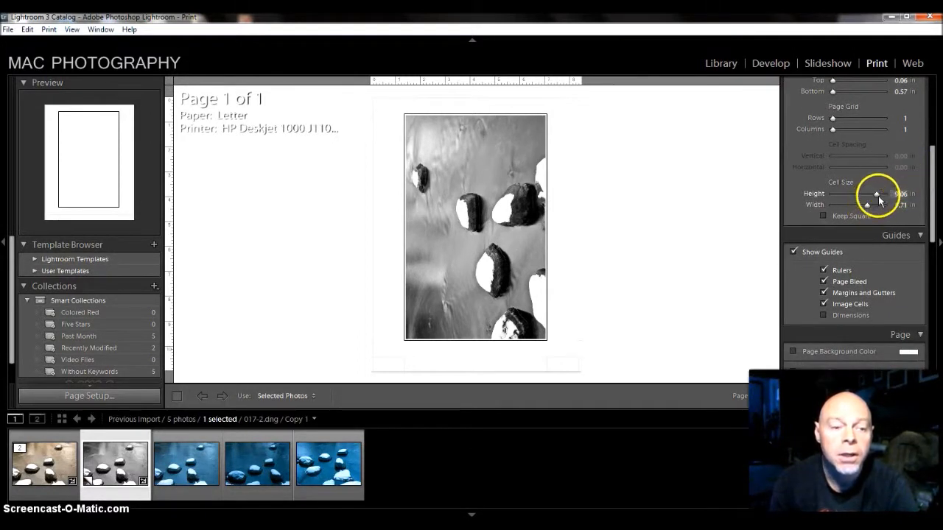
Step: Widen the print cell to 6.56 in, keeping its height at 9.06 in
left_click_drag(877, 198, 878, 197)
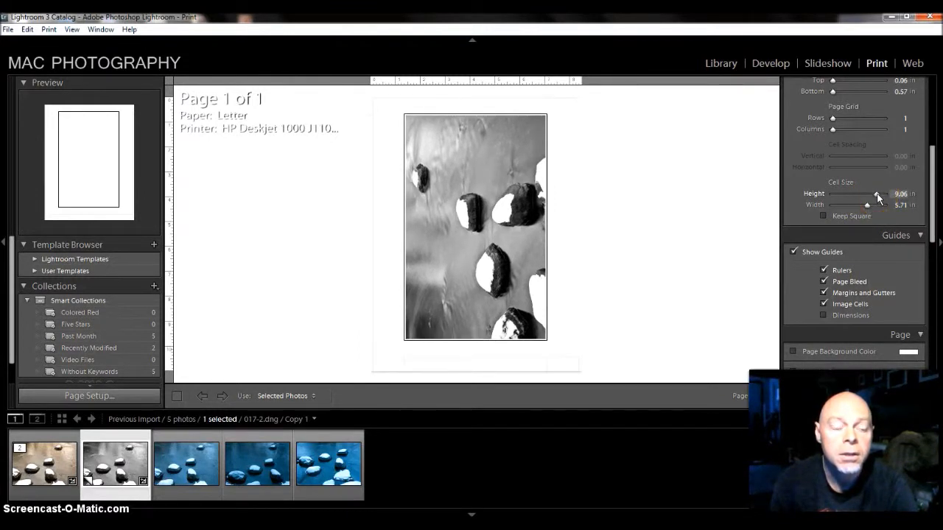
left_click(875, 205)
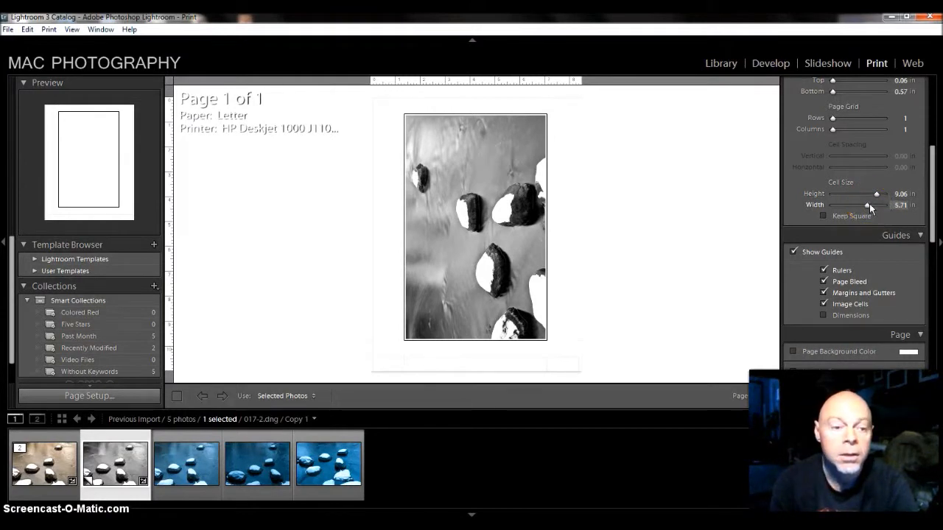
left_click_drag(869, 204, 874, 206)
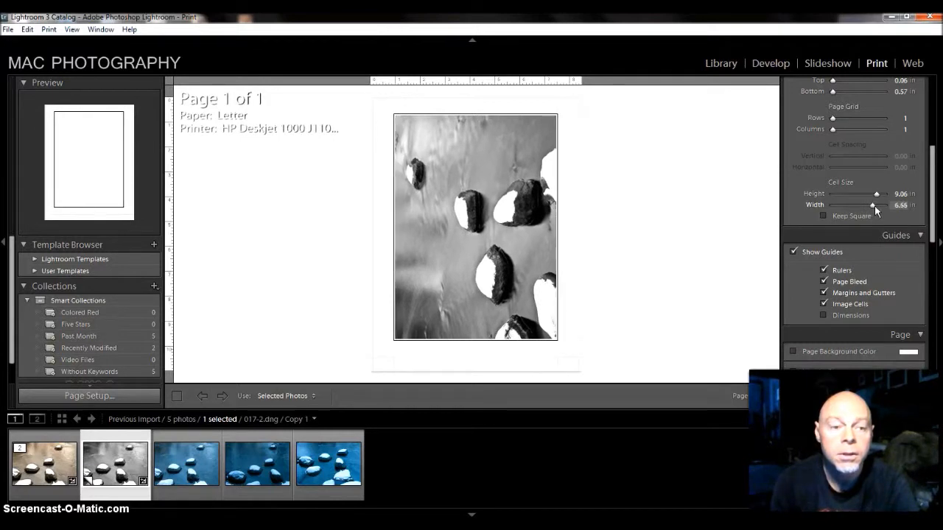
left_click(874, 206)
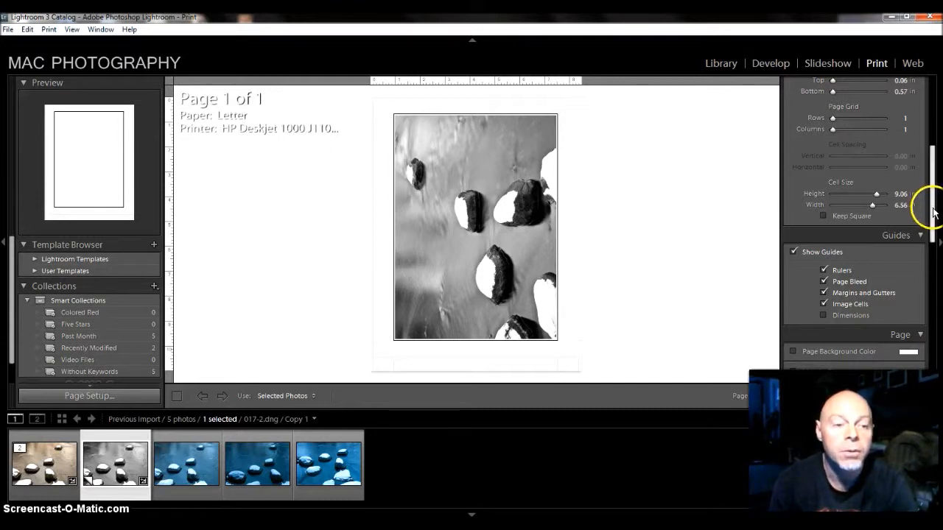
Step: Review the page margins, page grid and print job settings, including resolution, sharpening, media type and color profile
left_click_drag(933, 212, 937, 166)
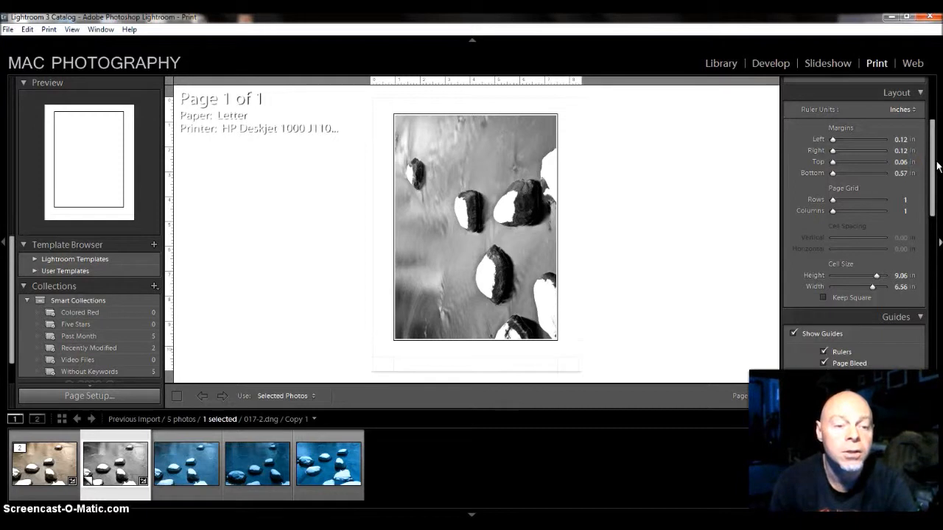
mouse_move(936, 166)
left_mouse_down()
mouse_move(934, 190)
mouse_move(933, 174)
left_mouse_up()
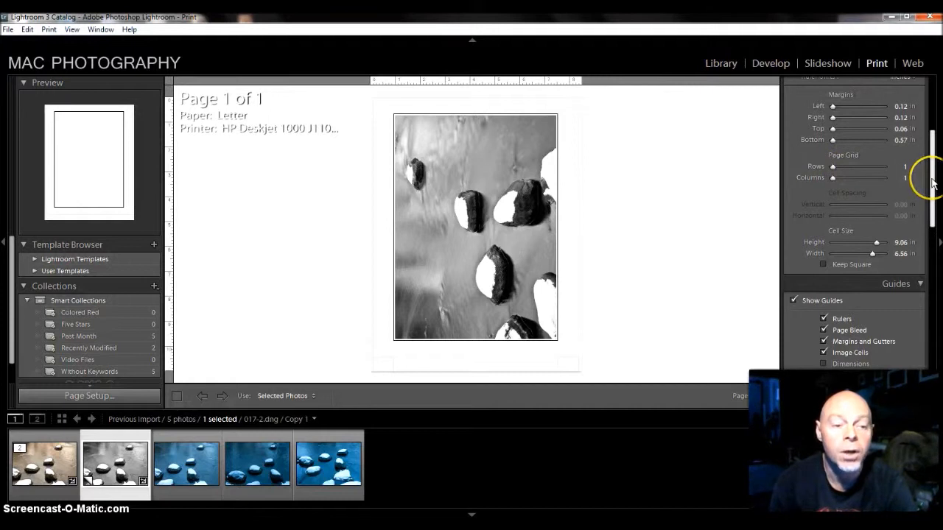
left_click_drag(933, 183, 938, 352)
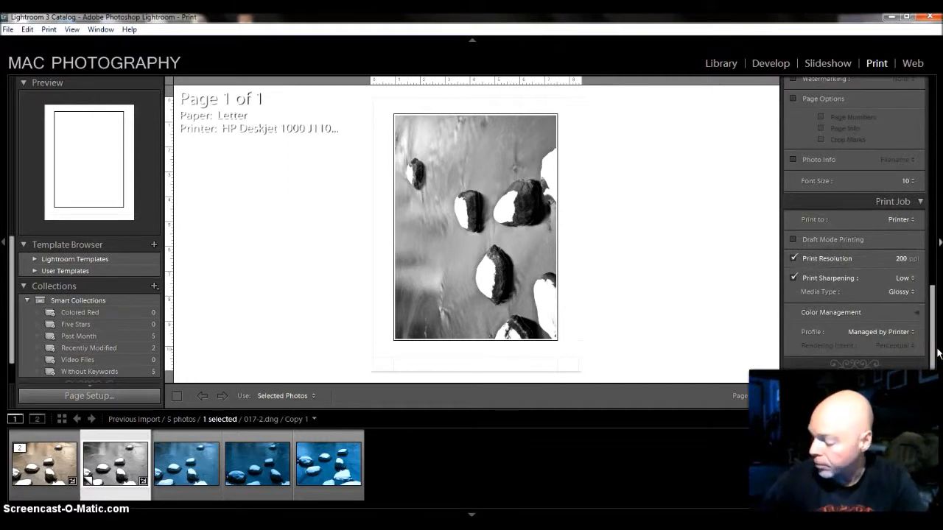